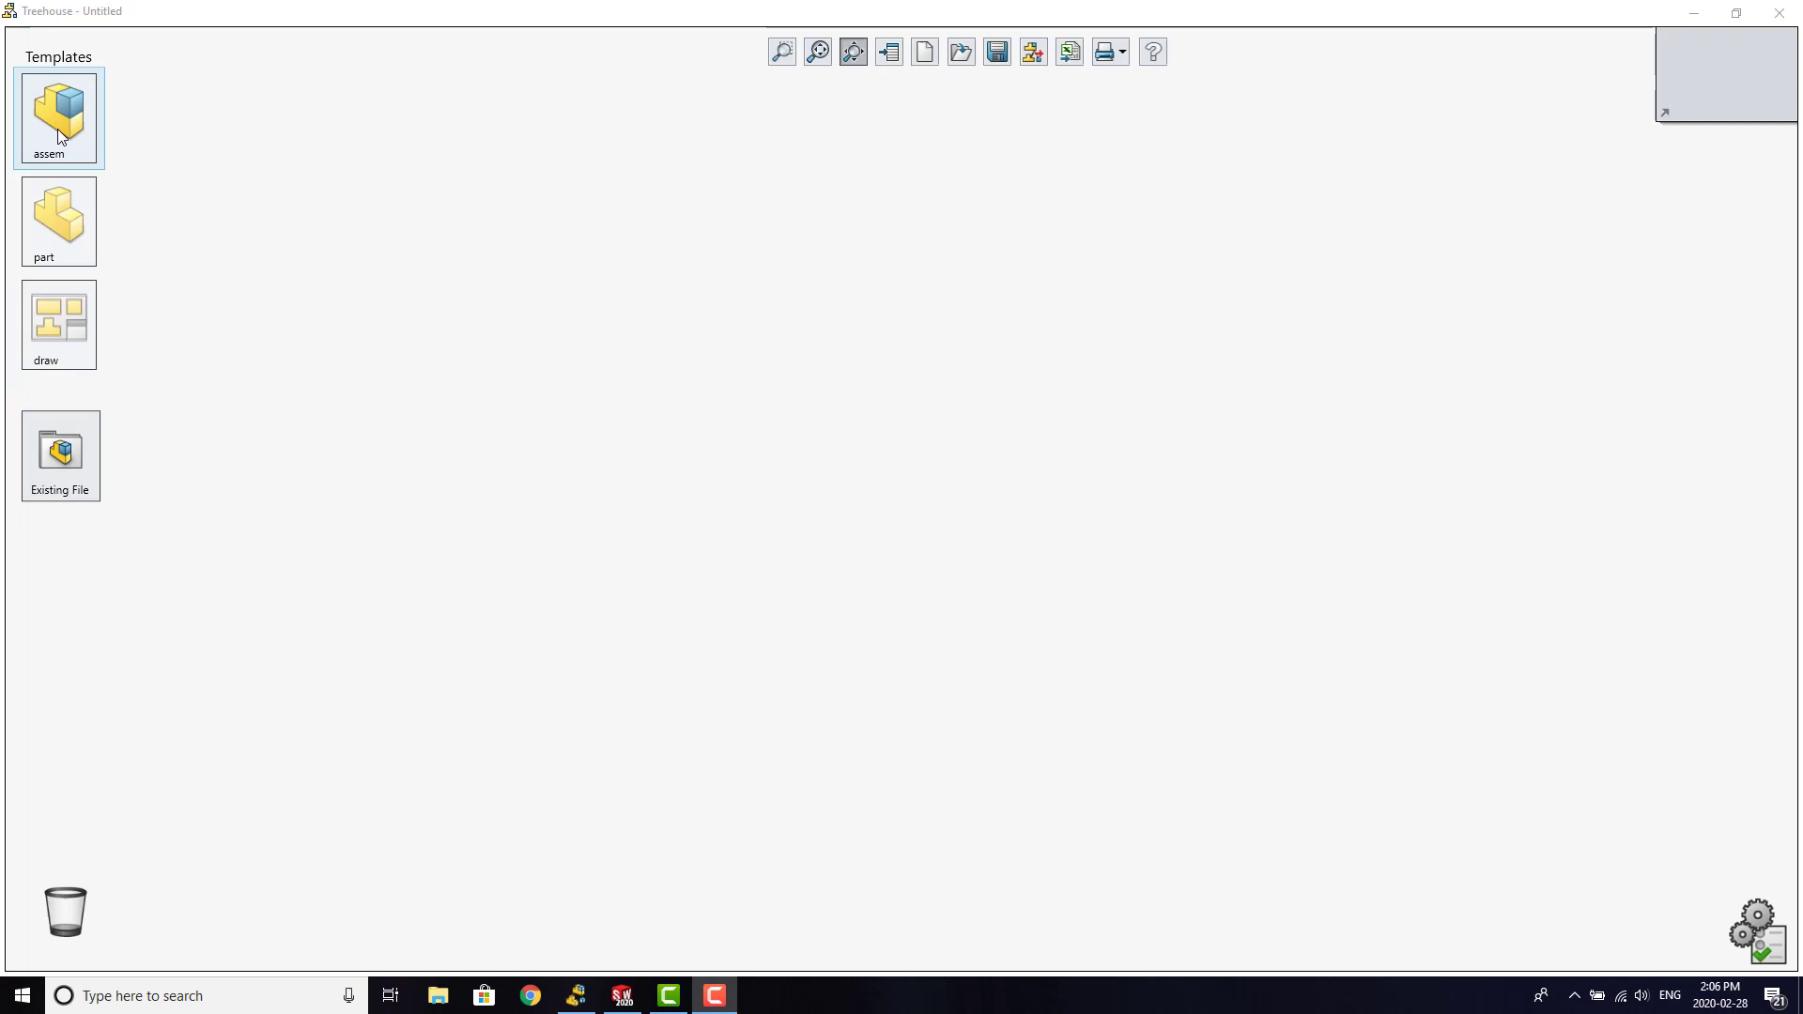
- Create a new top-level assembly on the canvas and name it Treehouse
left_click_drag(58, 128, 906, 247)
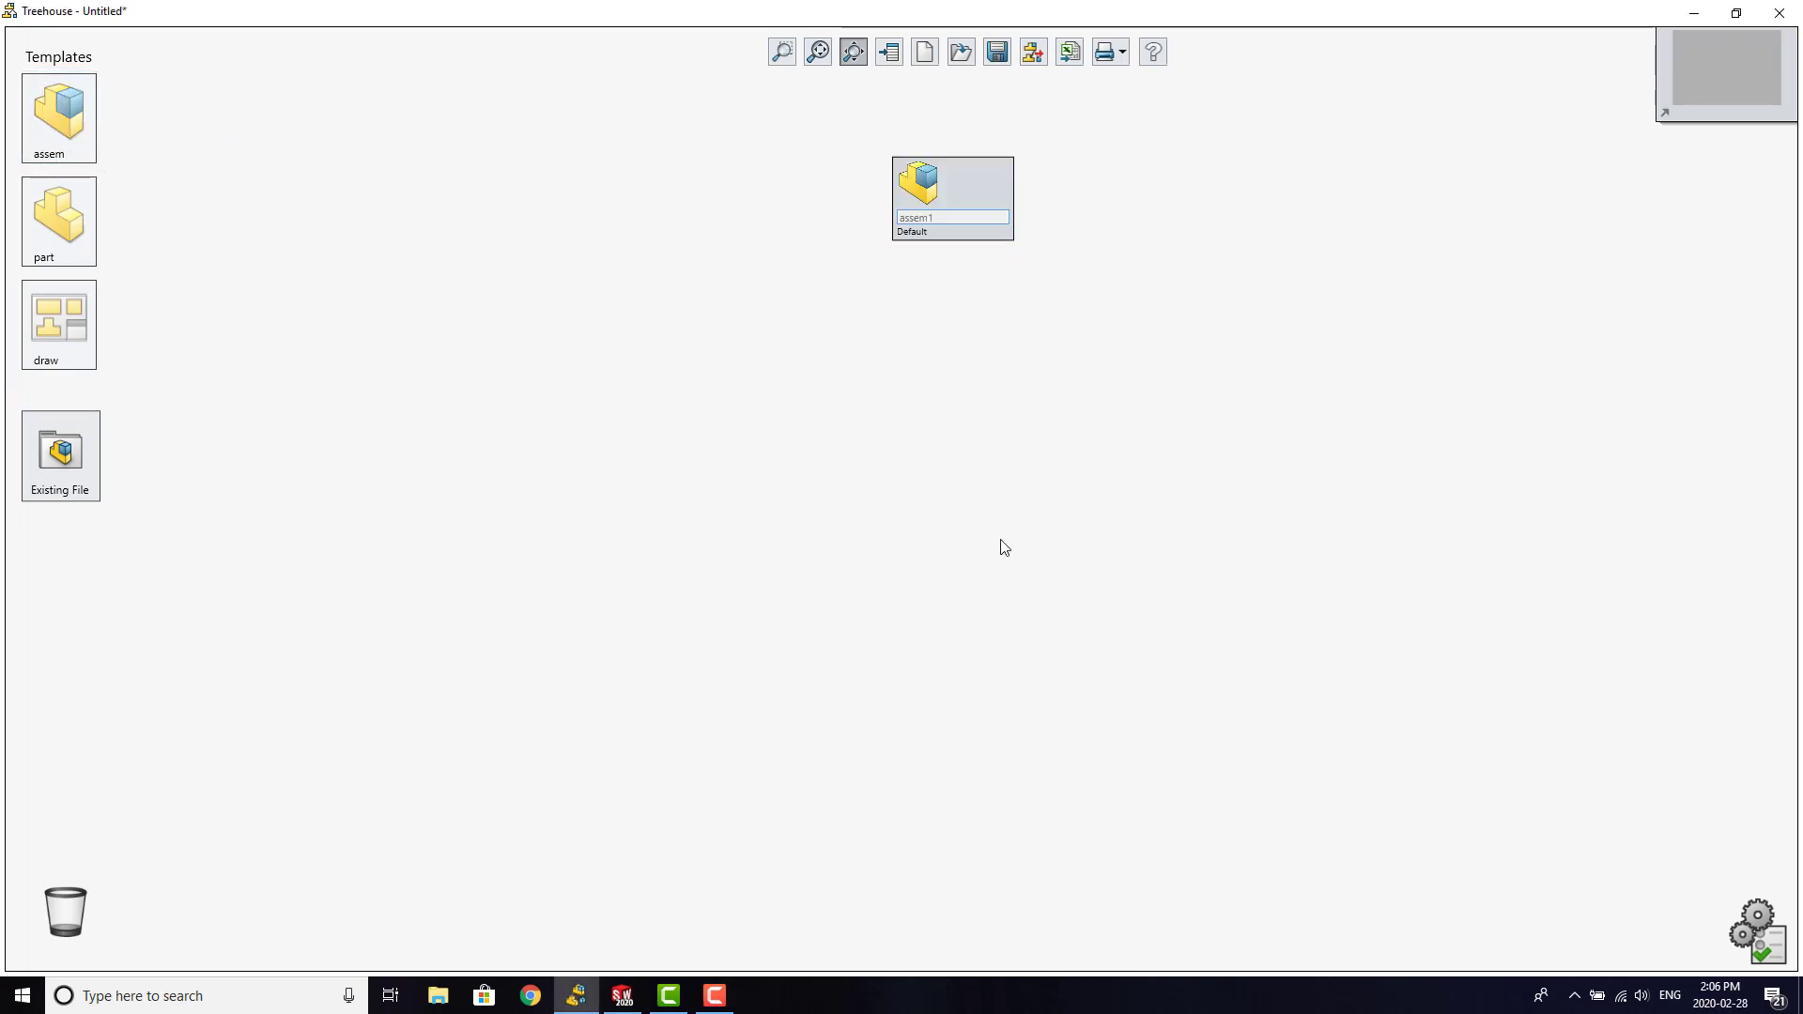
left_click(945, 214)
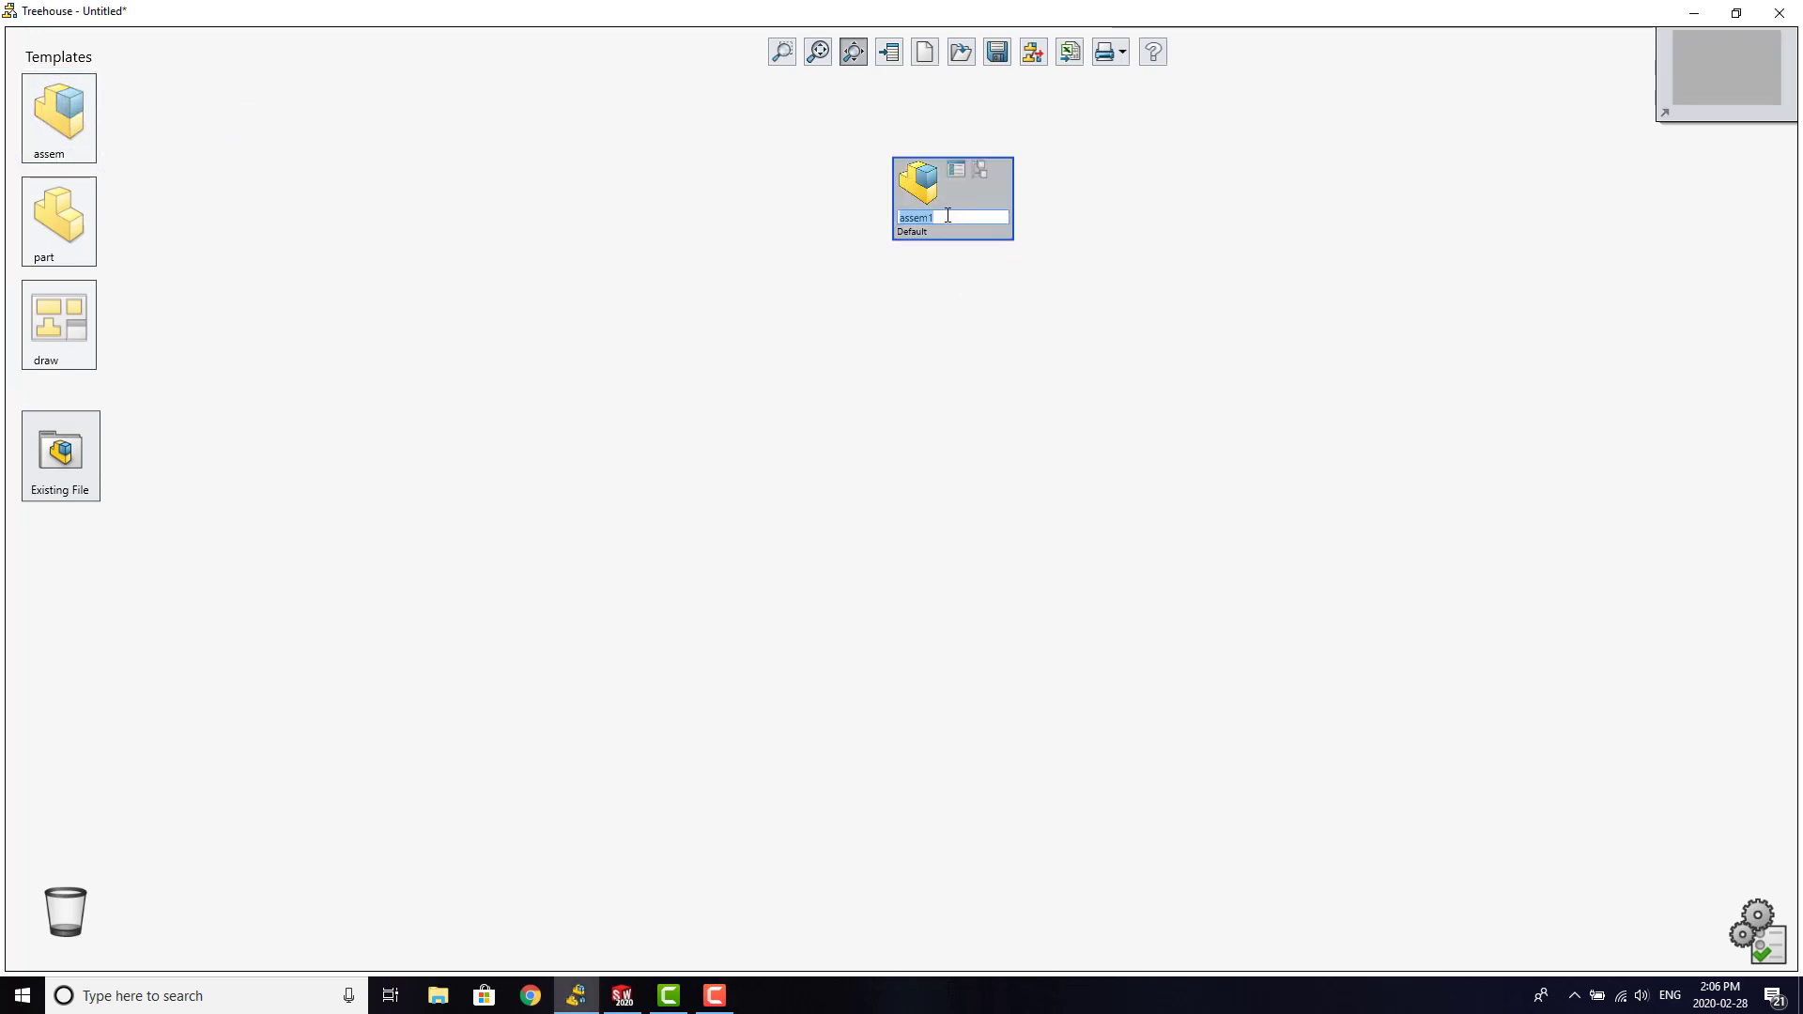
type("Treehouse")
left_click(883, 293)
- Add a child assembly under Treehouse and name it Frame
left_click_drag(43, 101, 941, 232)
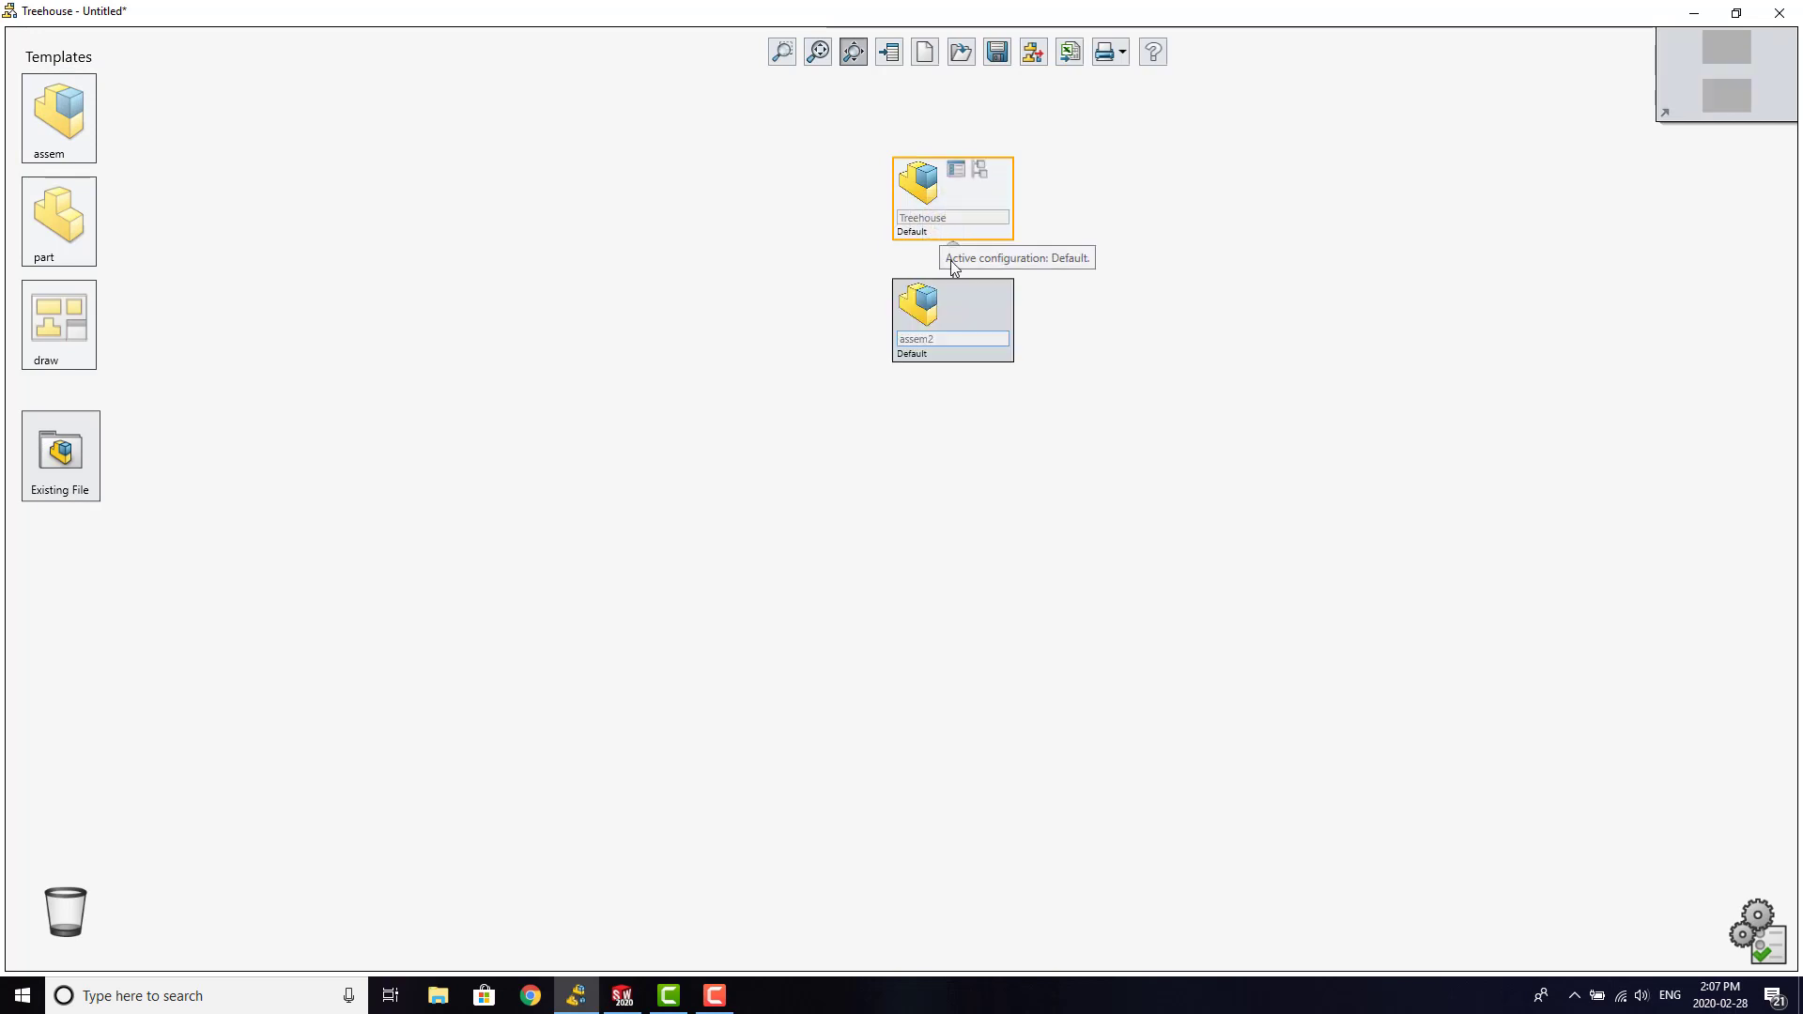
left_click(948, 337)
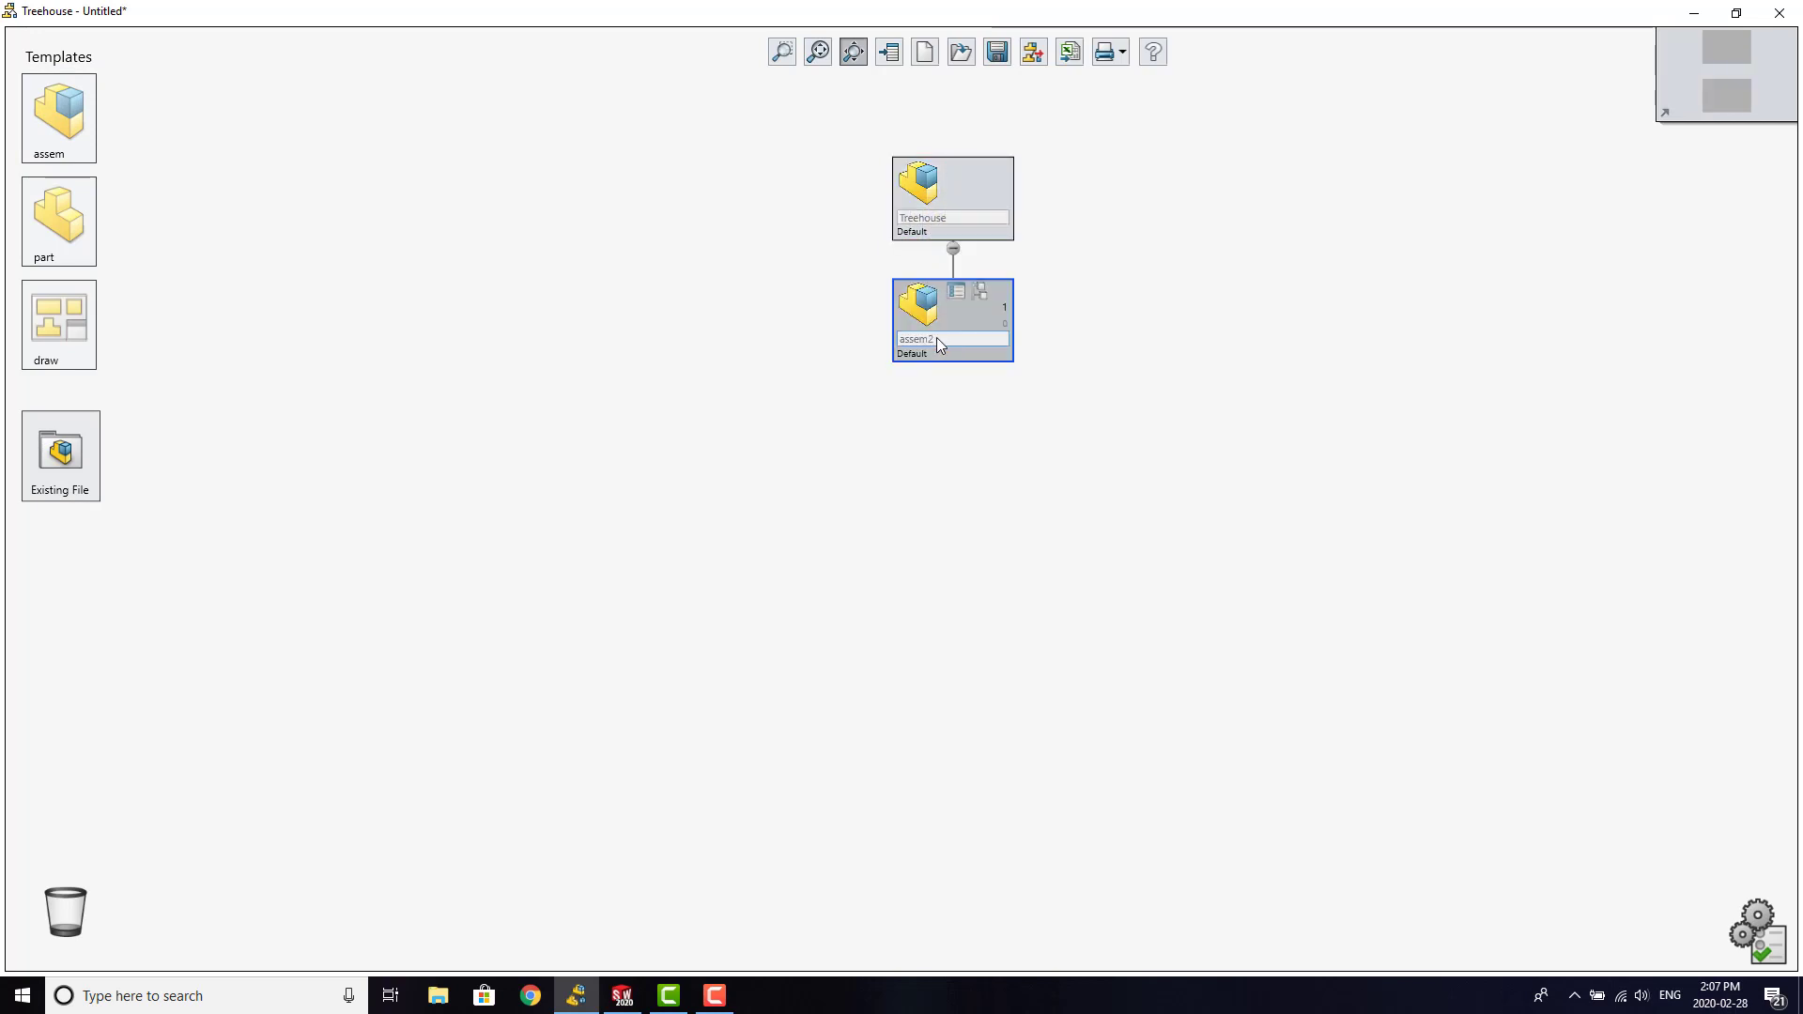
left_click(933, 342)
type("Frame")
key("Return")
- Add part1 under Frame, rename it Post, and give it quantity 4
left_click_drag(94, 233, 935, 340)
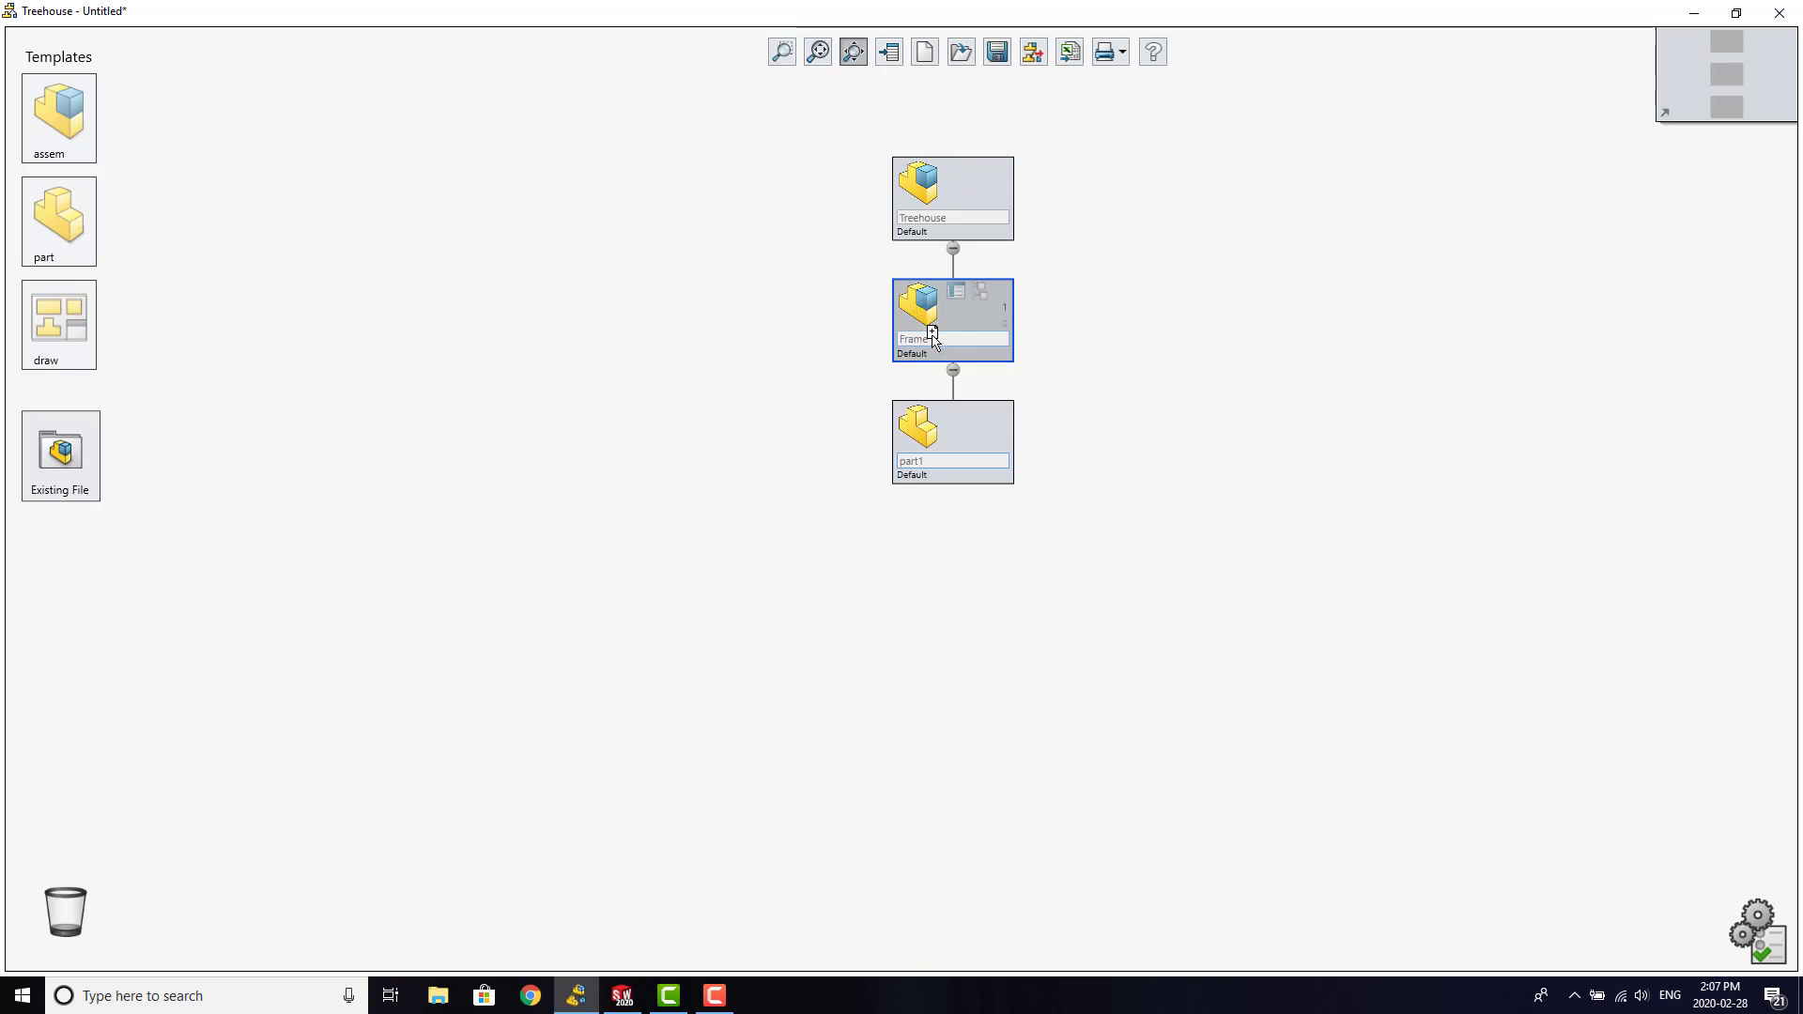
left_click(933, 467)
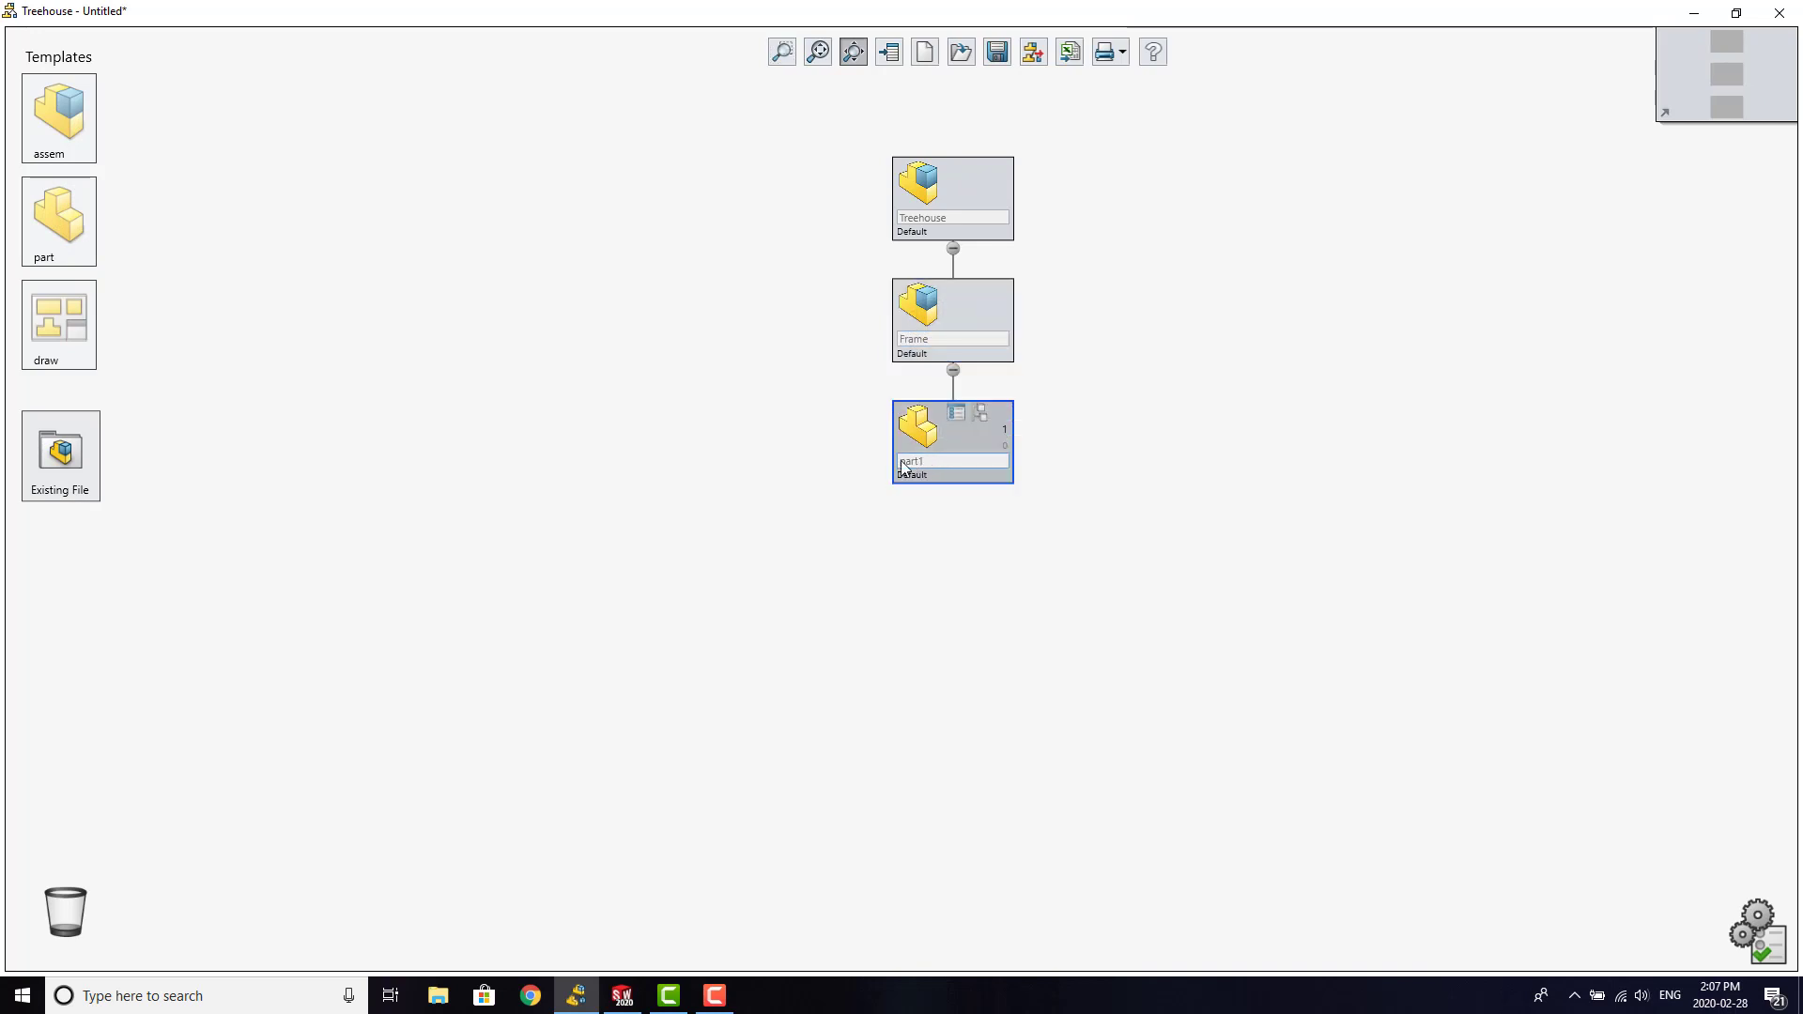
left_click(925, 463)
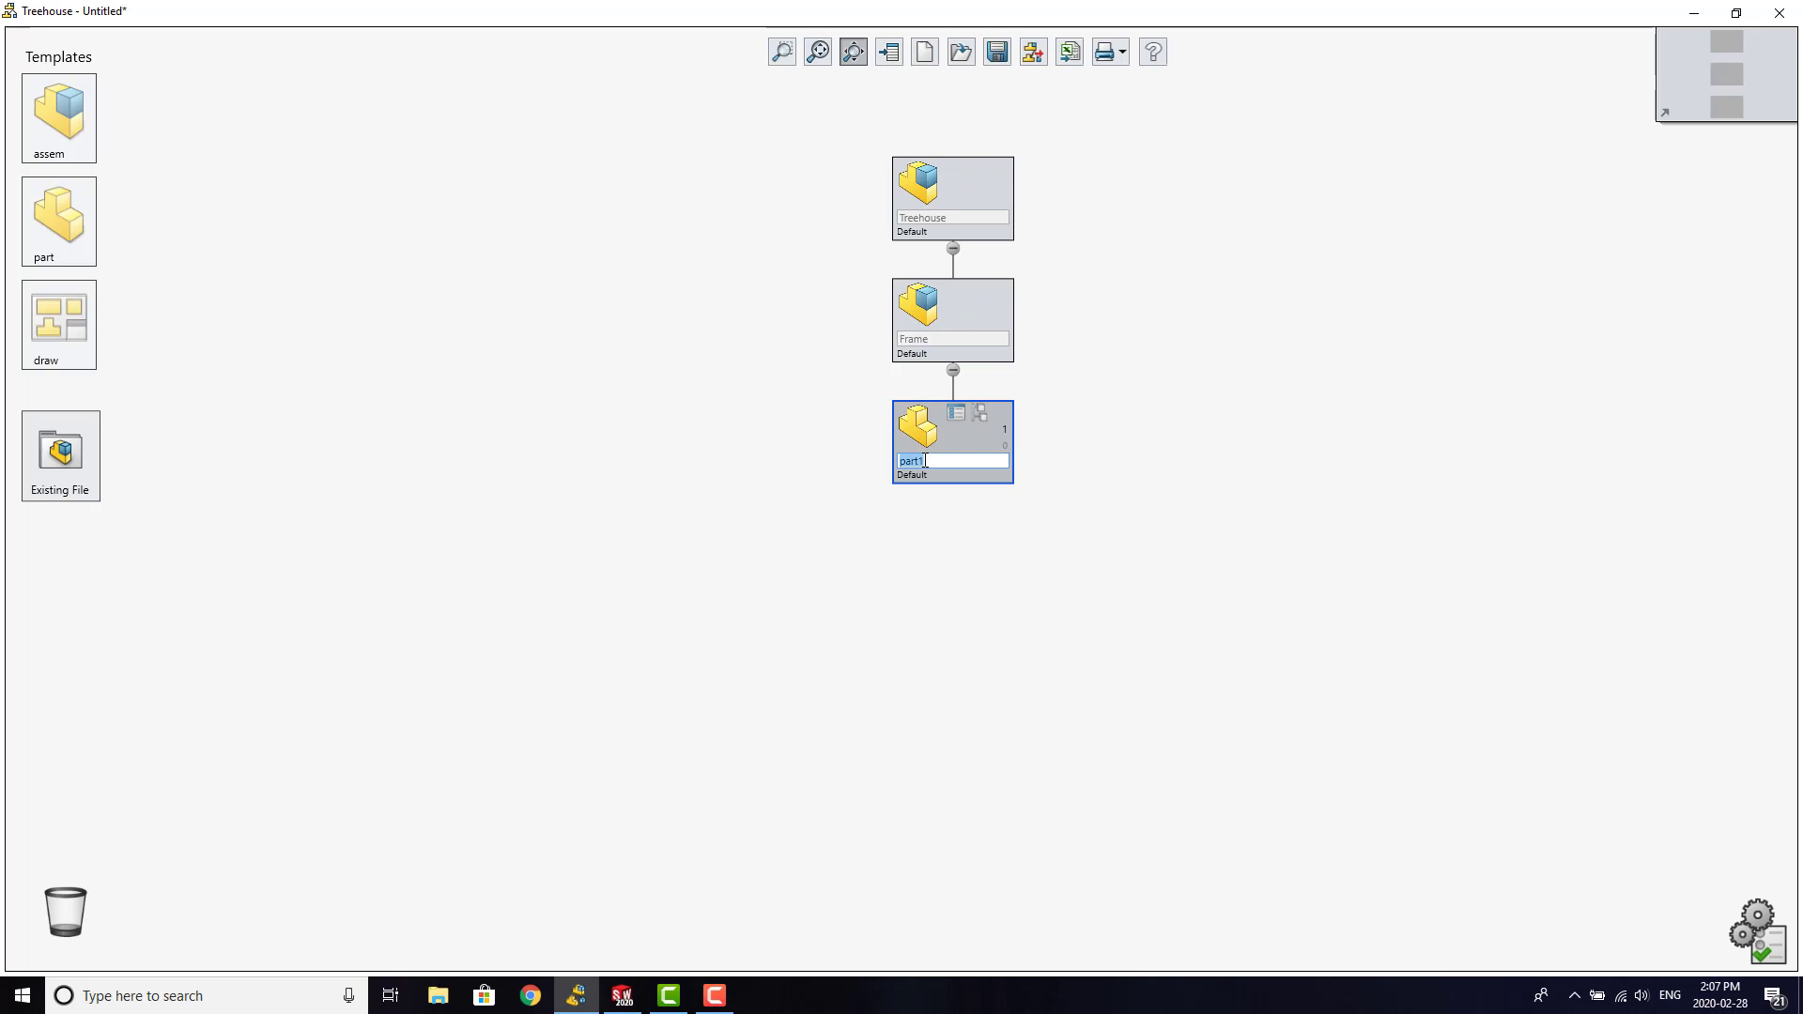
type("Post")
key("Return")
left_click_drag(1001, 430, 976, 564)
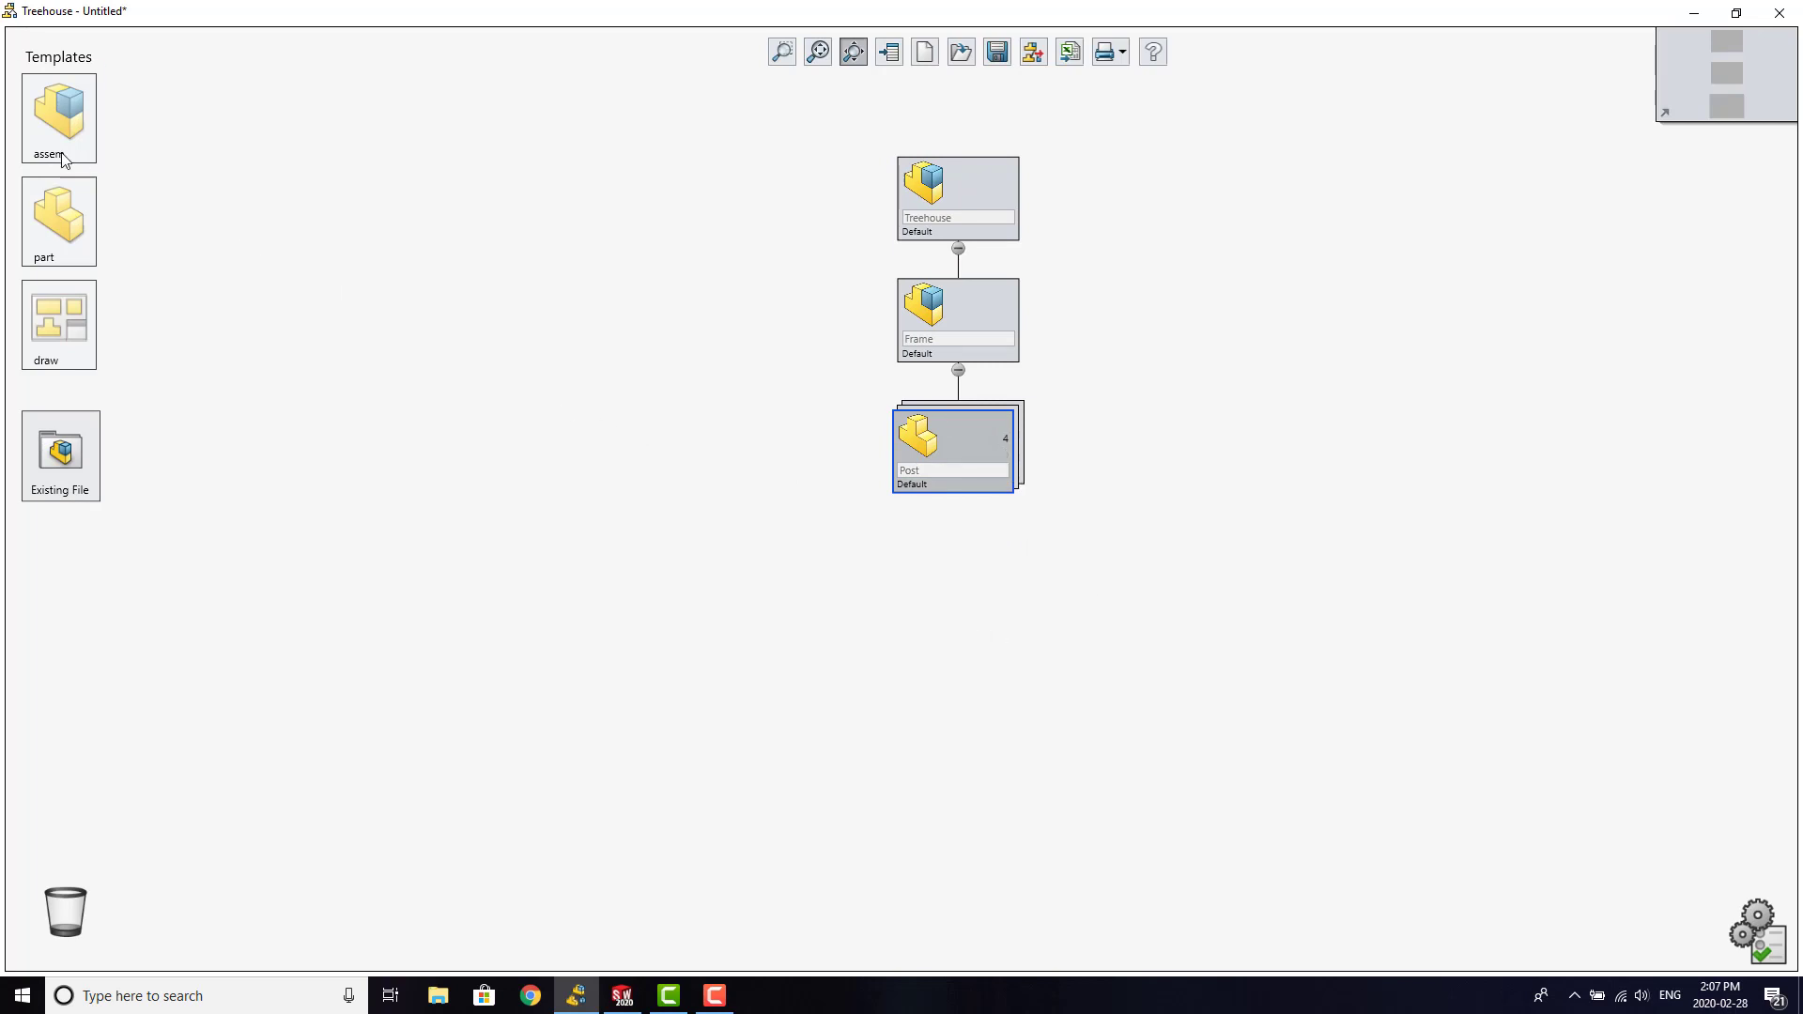
- Add part2 under Frame beside Post and rename it Beam
left_click_drag(58, 221, 953, 340)
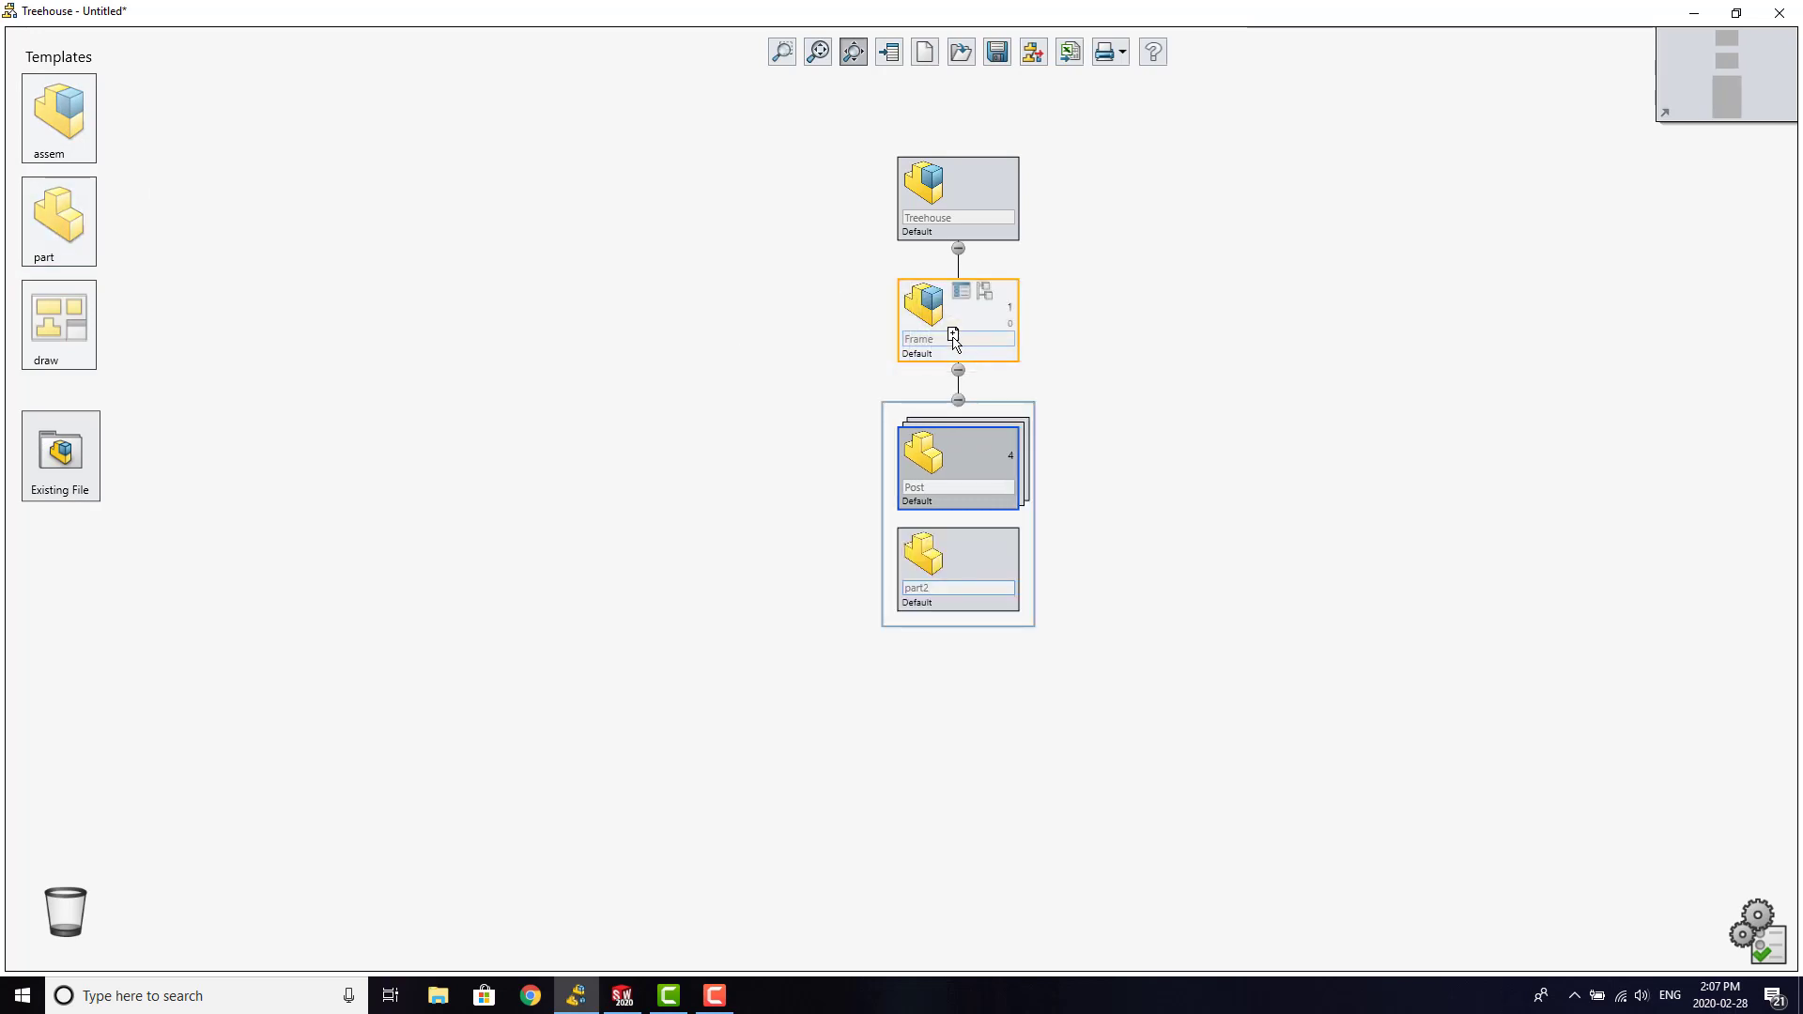
left_click(949, 596)
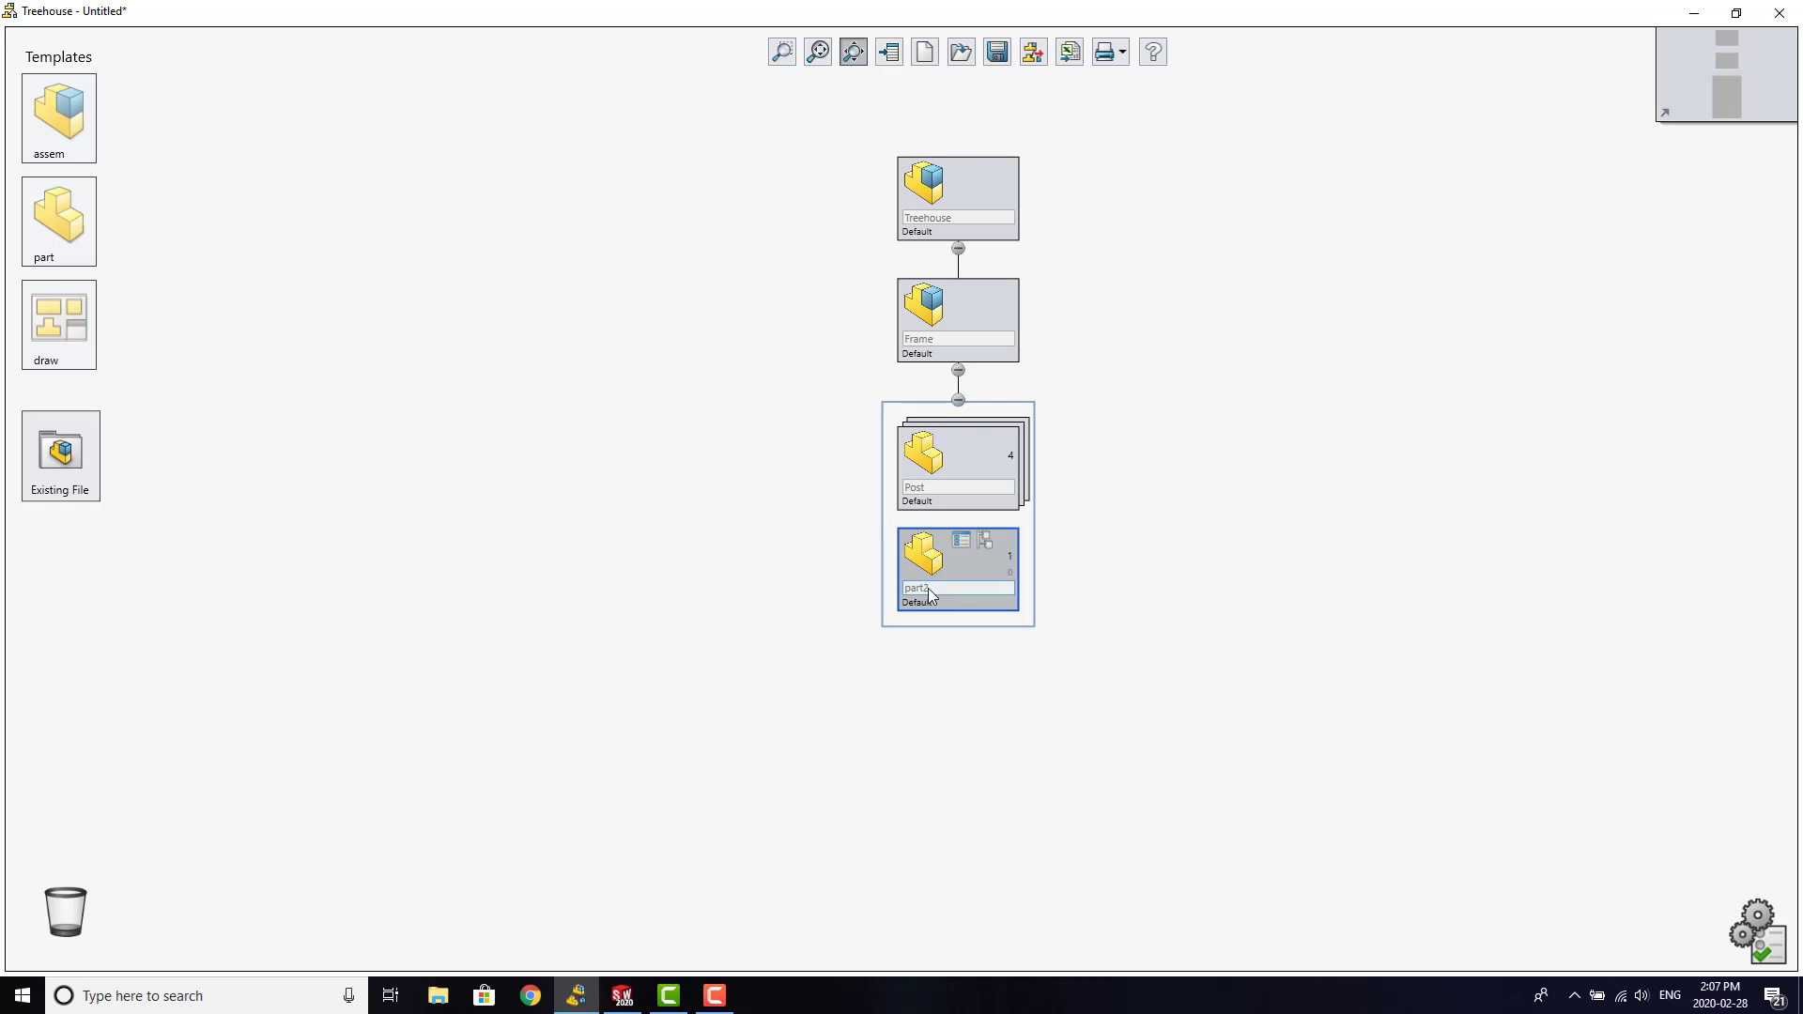
left_click(930, 590)
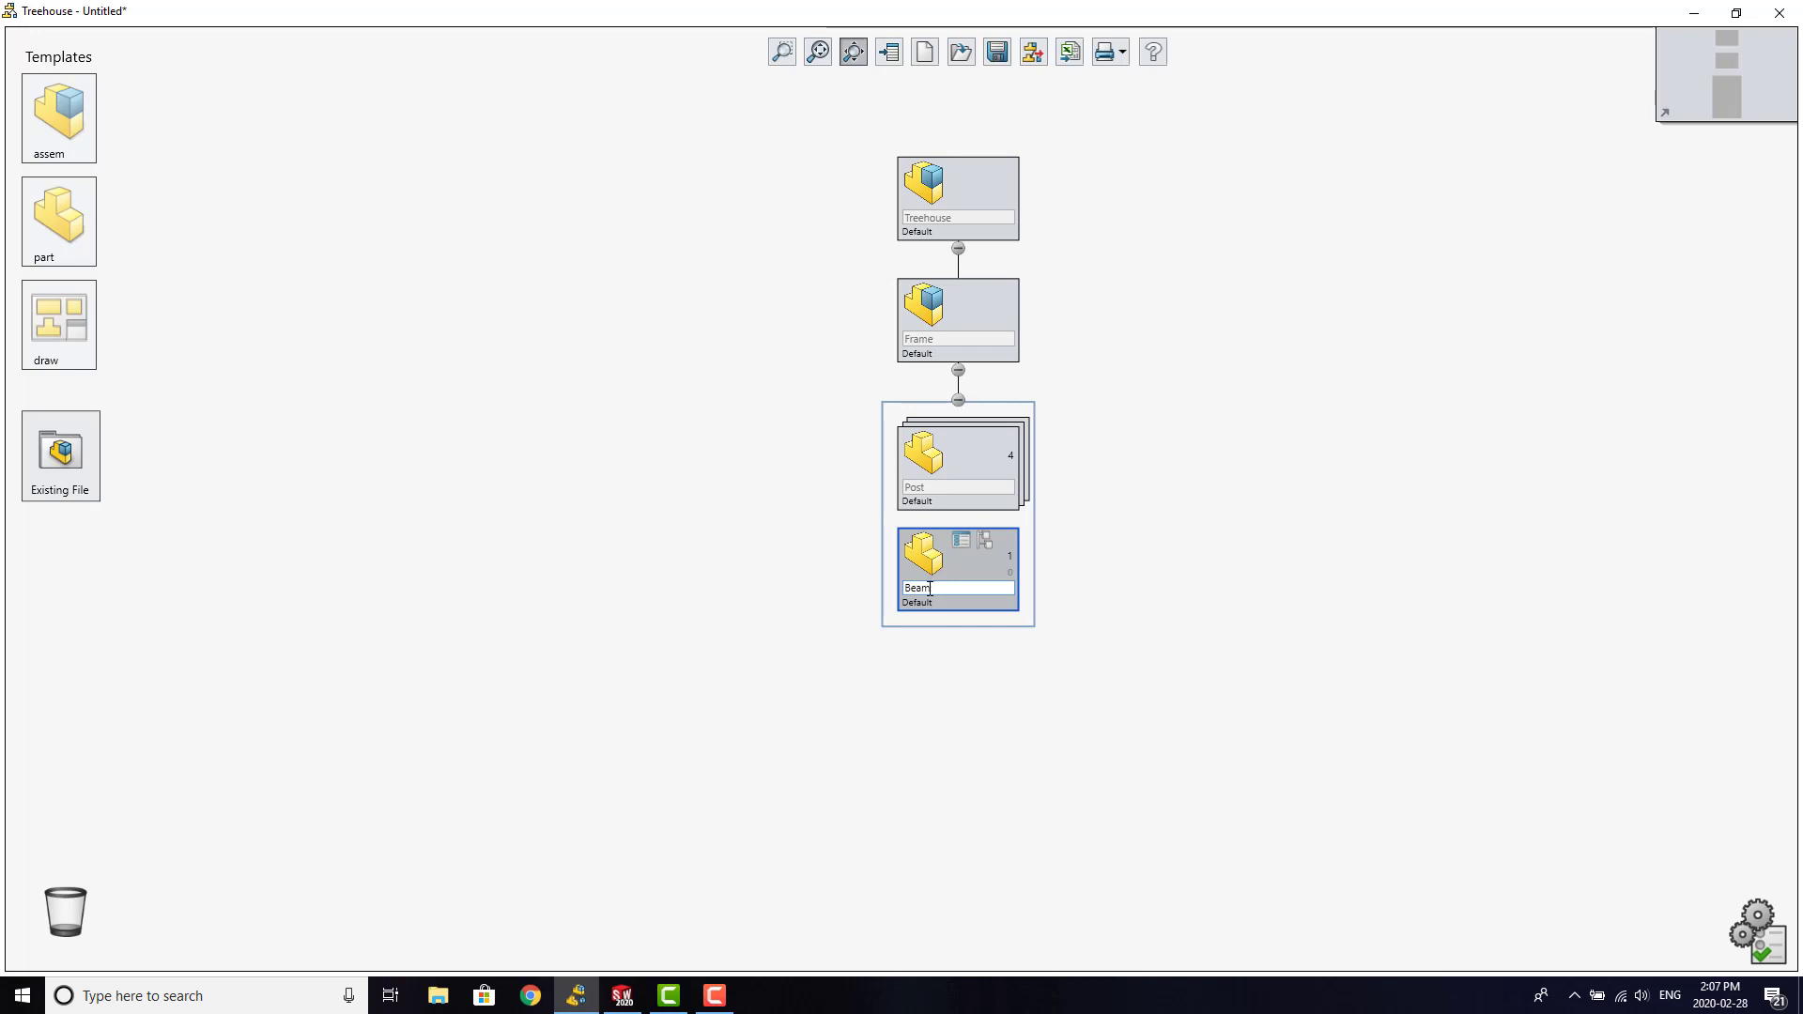
left_click(1010, 554)
- Set the Beam quantity to 4
double_click(1018, 560)
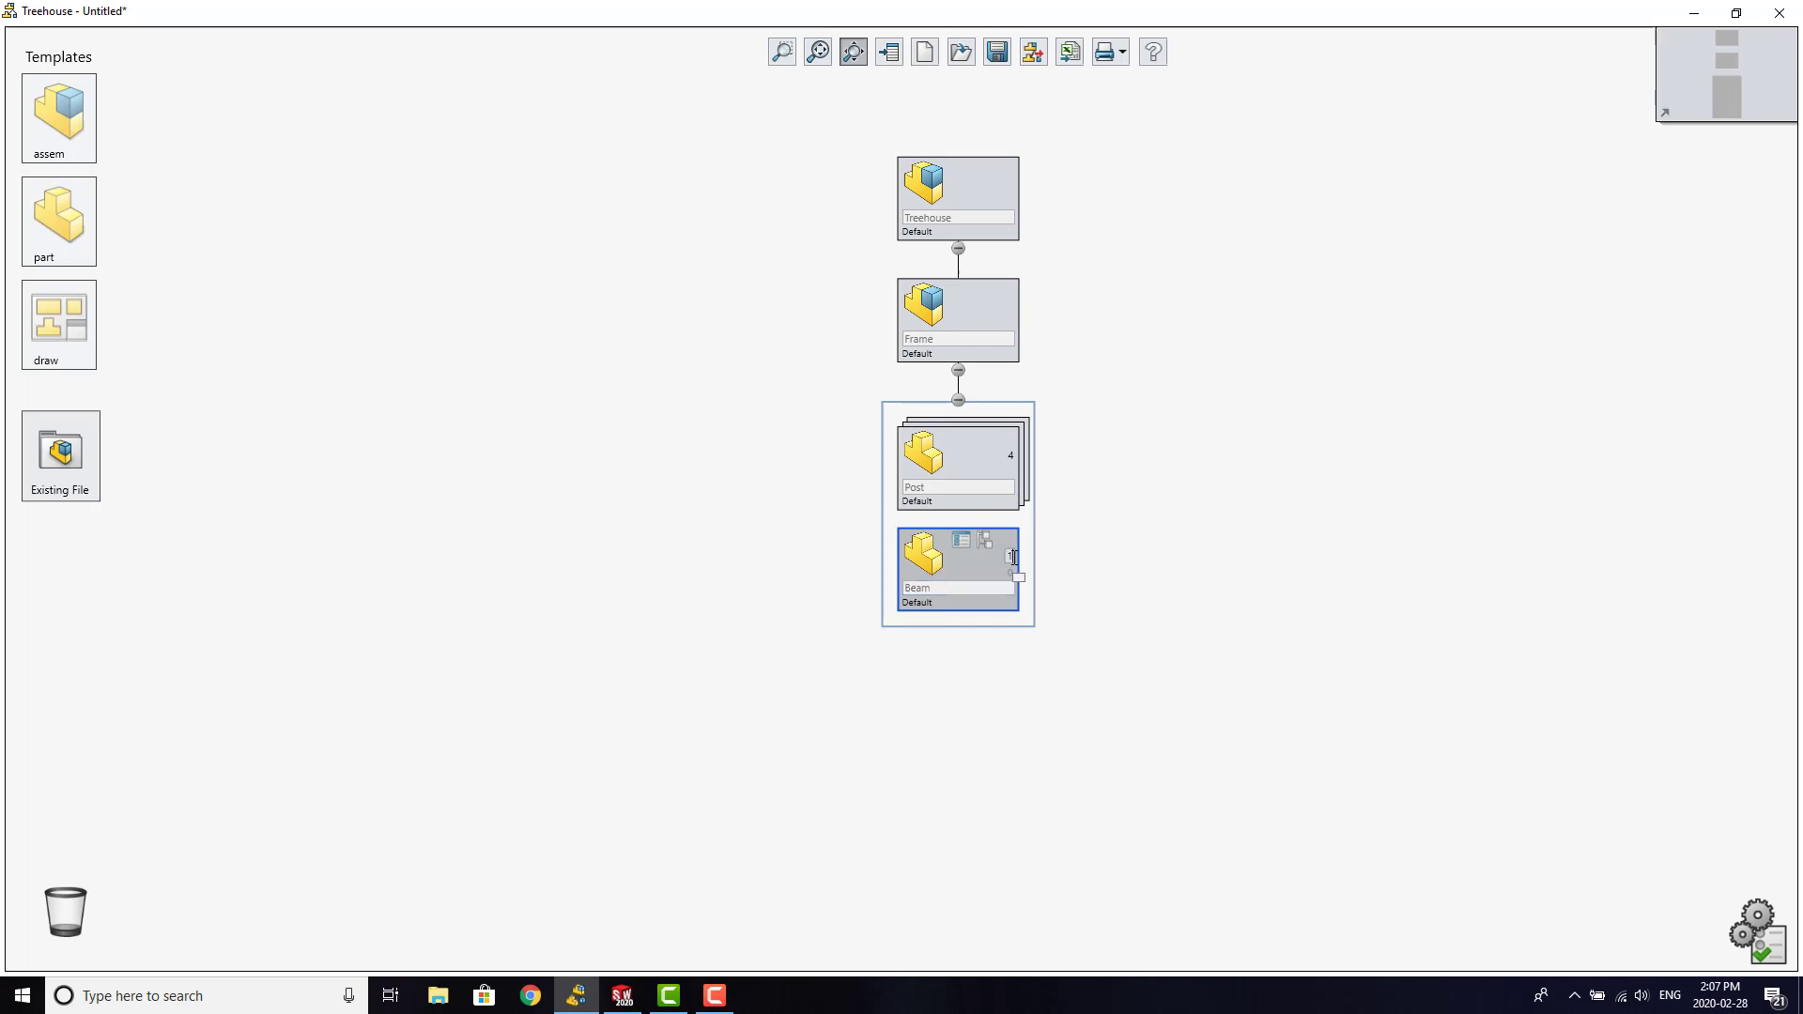
left_click(1235, 258)
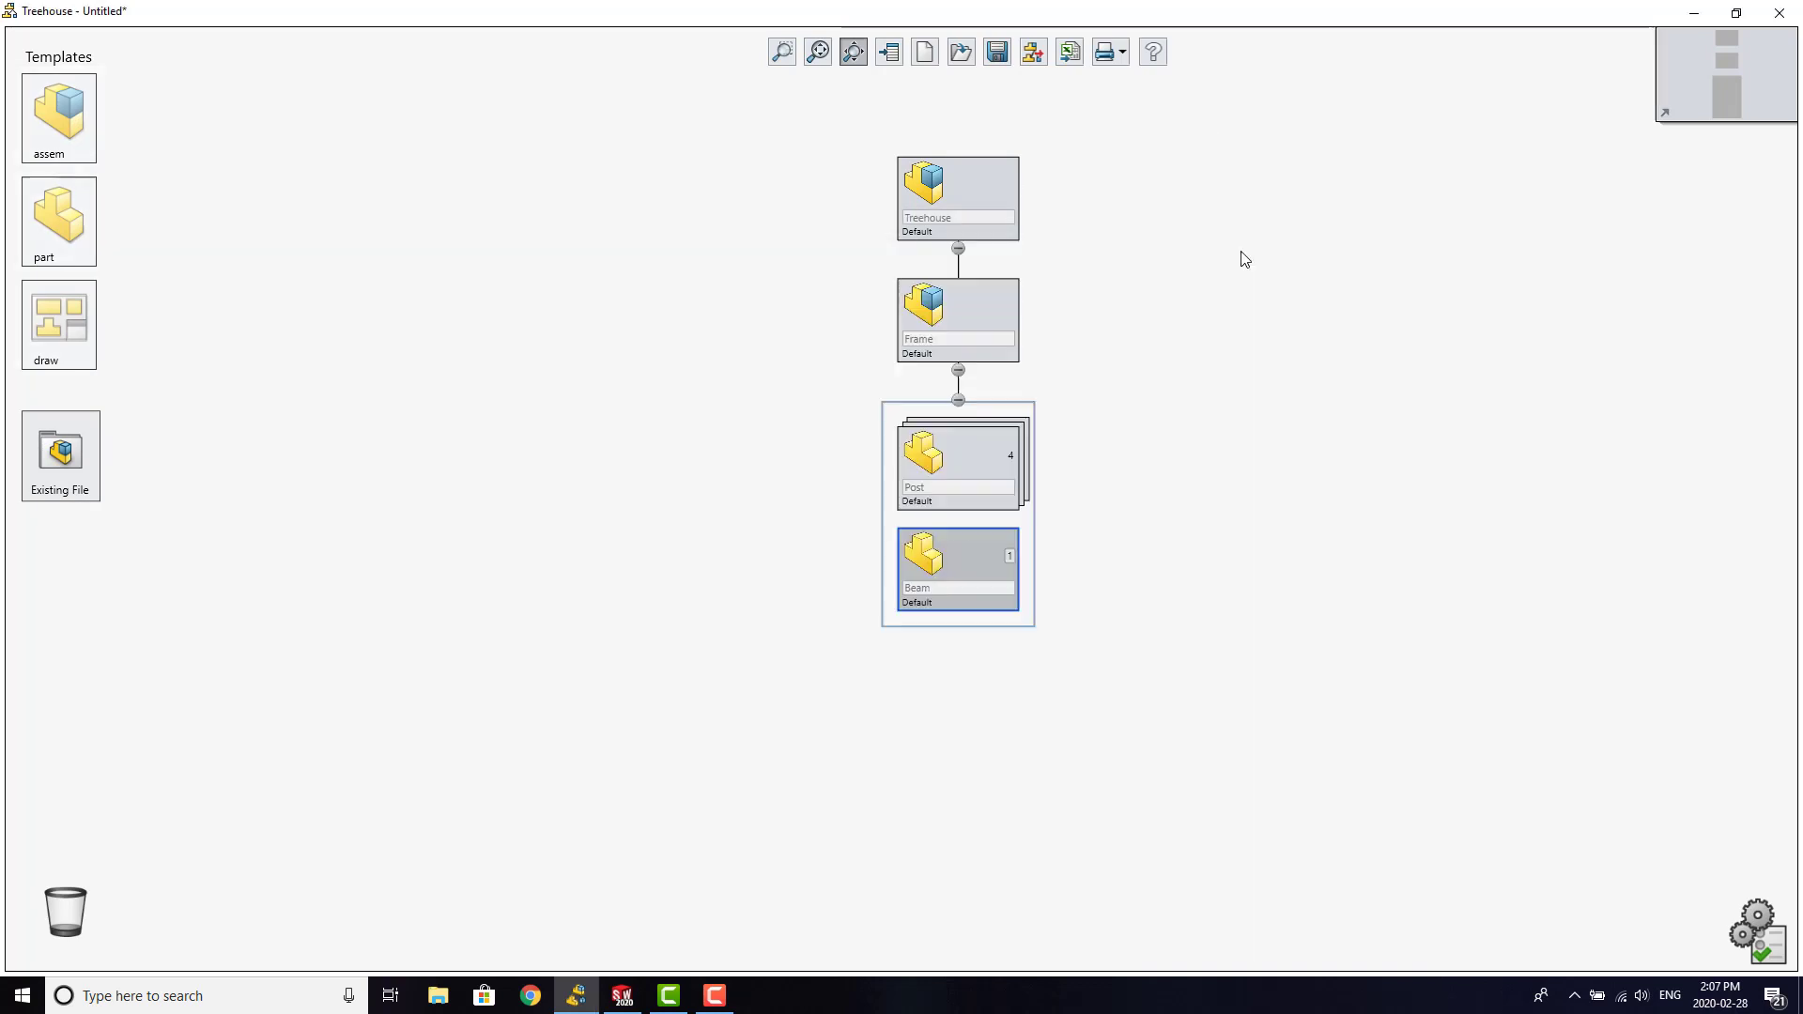
left_click(1011, 558)
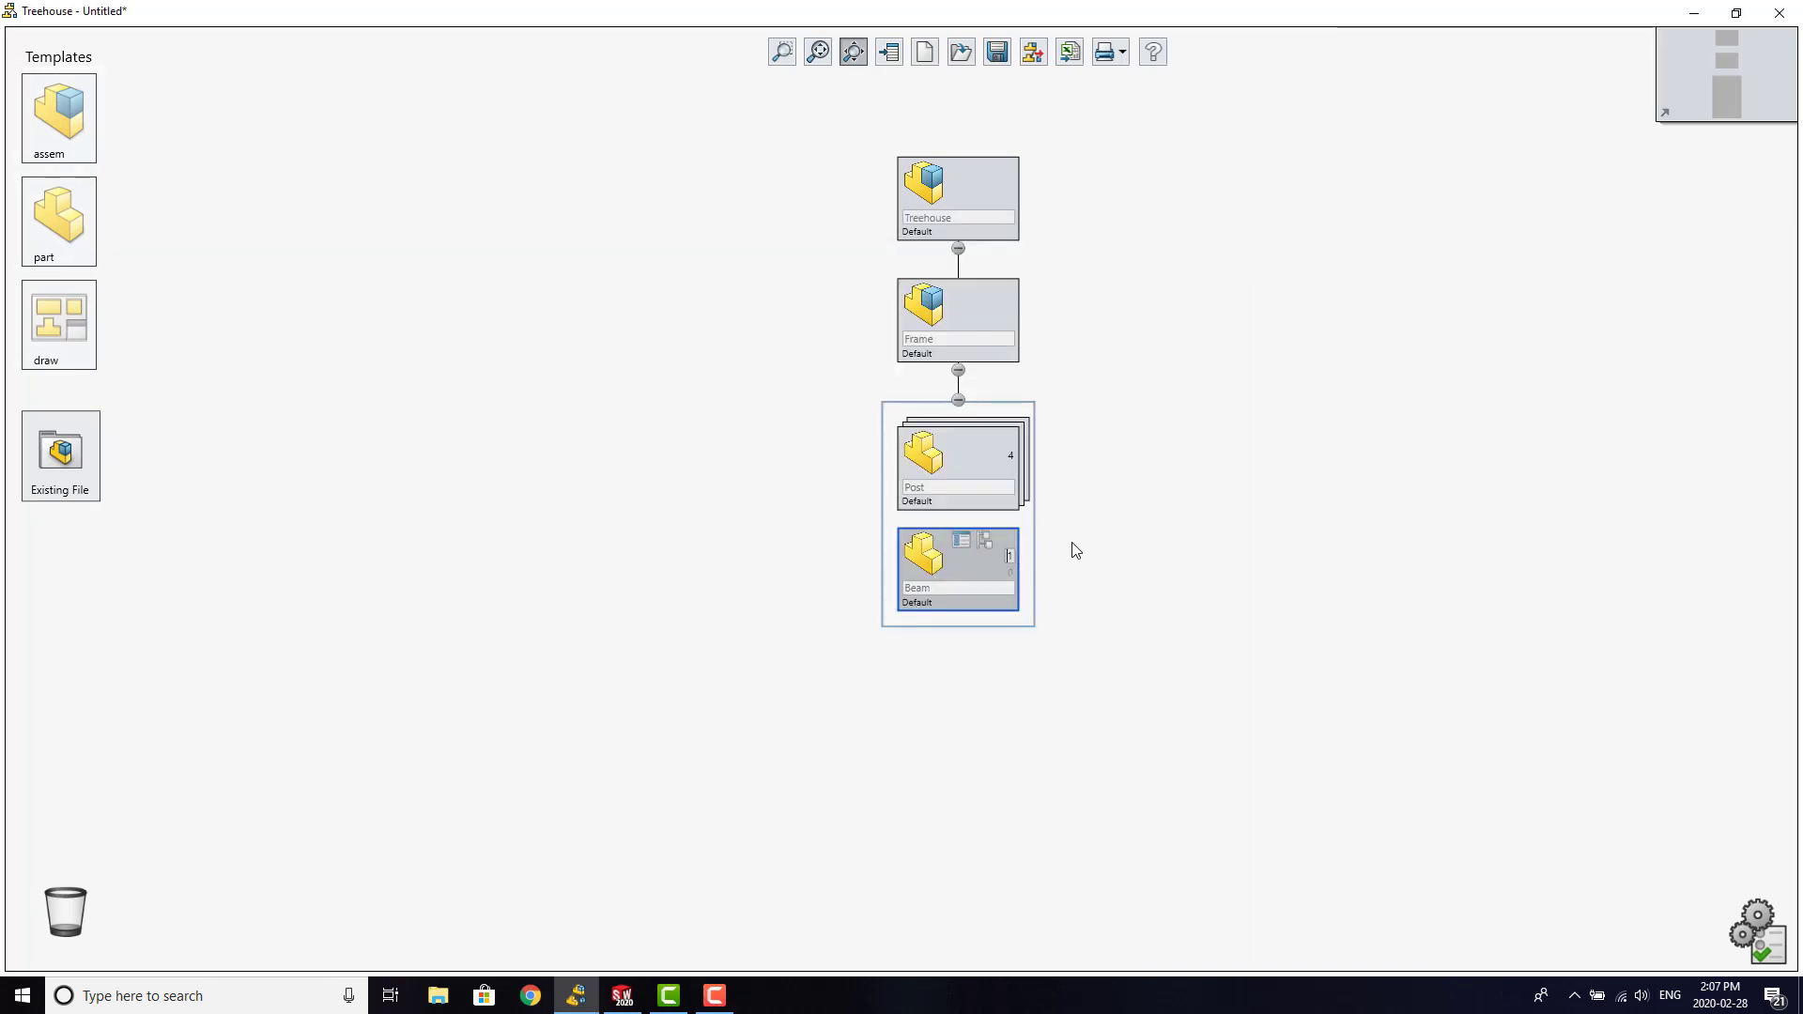
type("4")
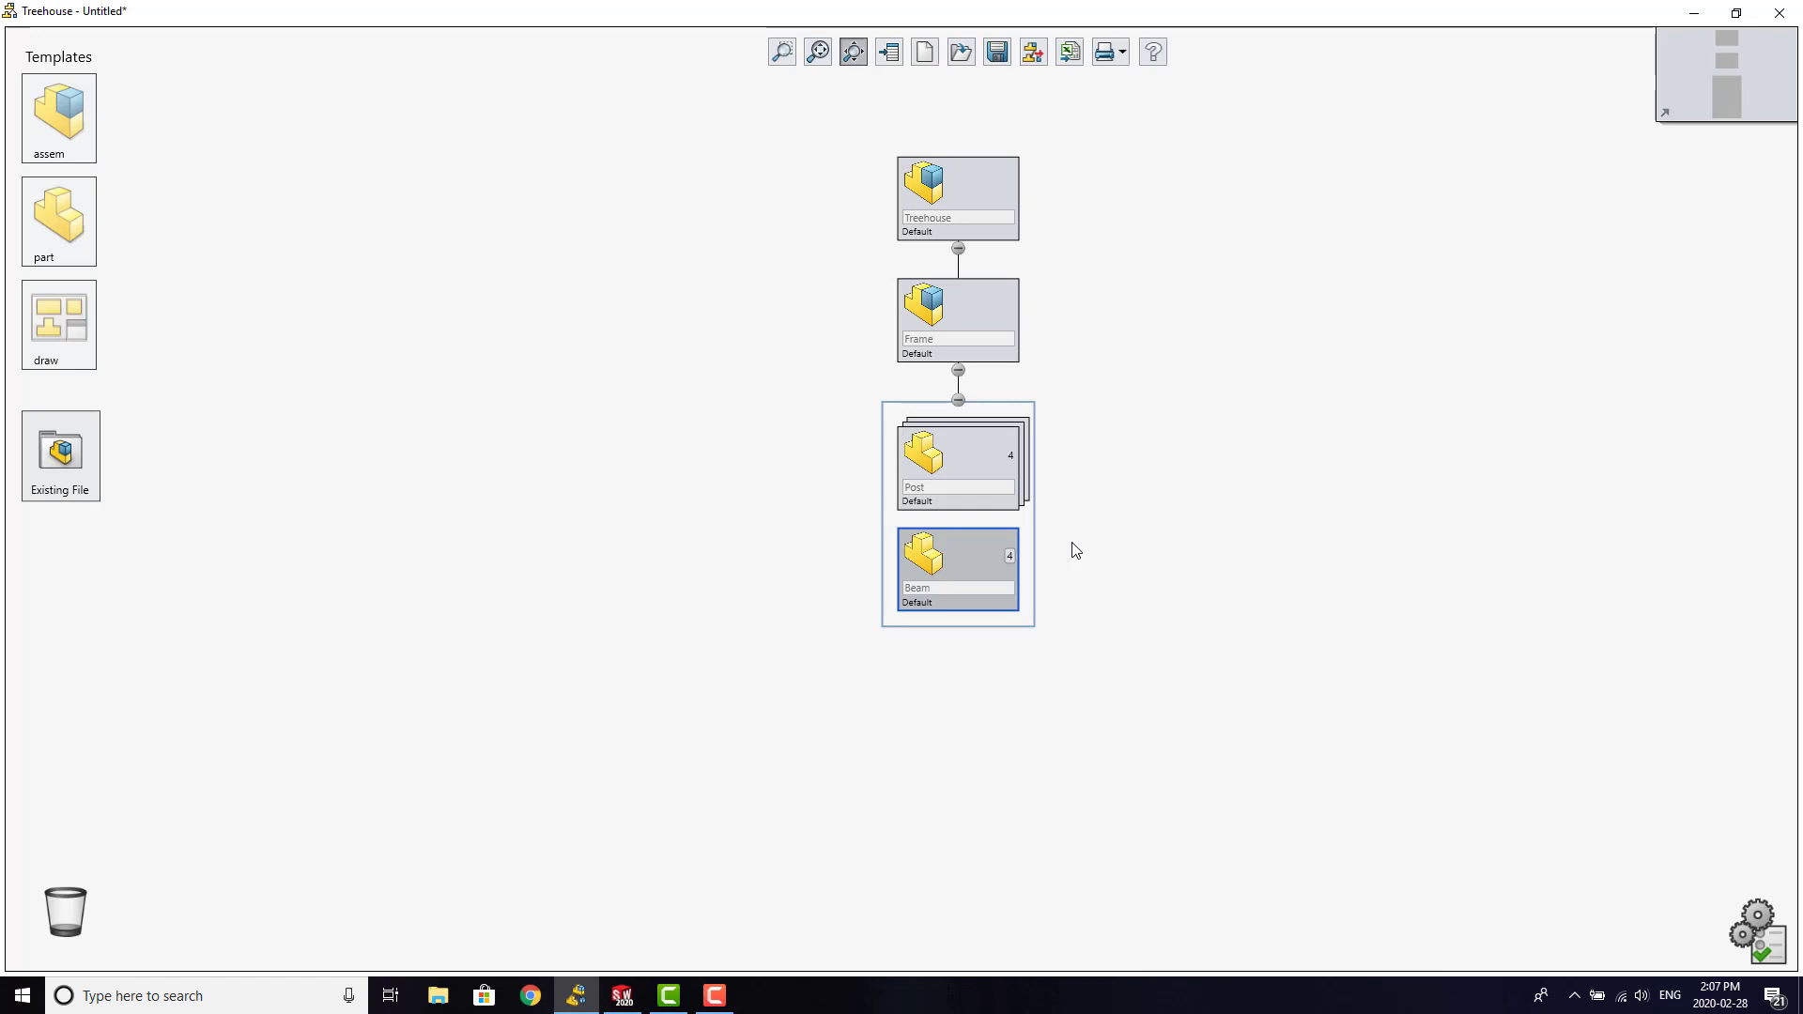
key("Return")
left_click(1102, 566)
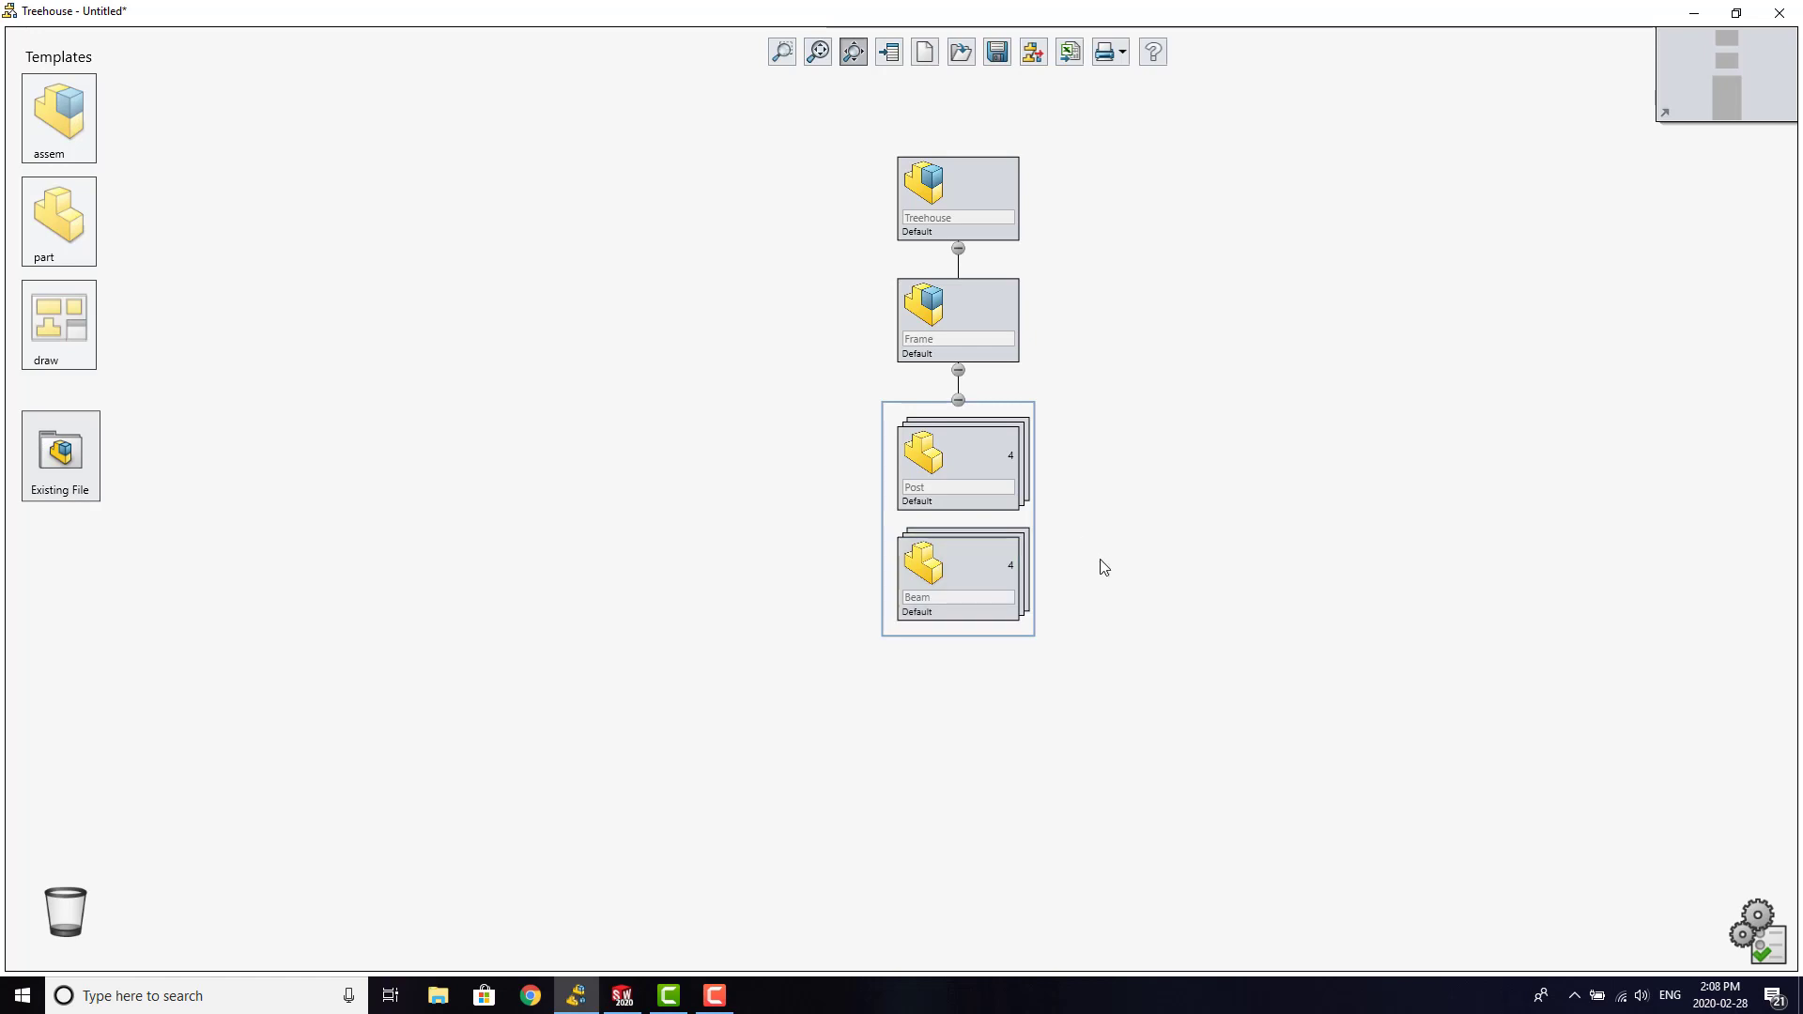
- Add a second subassembly under Treehouse beside Frame and name it Decking
left_click_drag(42, 136, 993, 193)
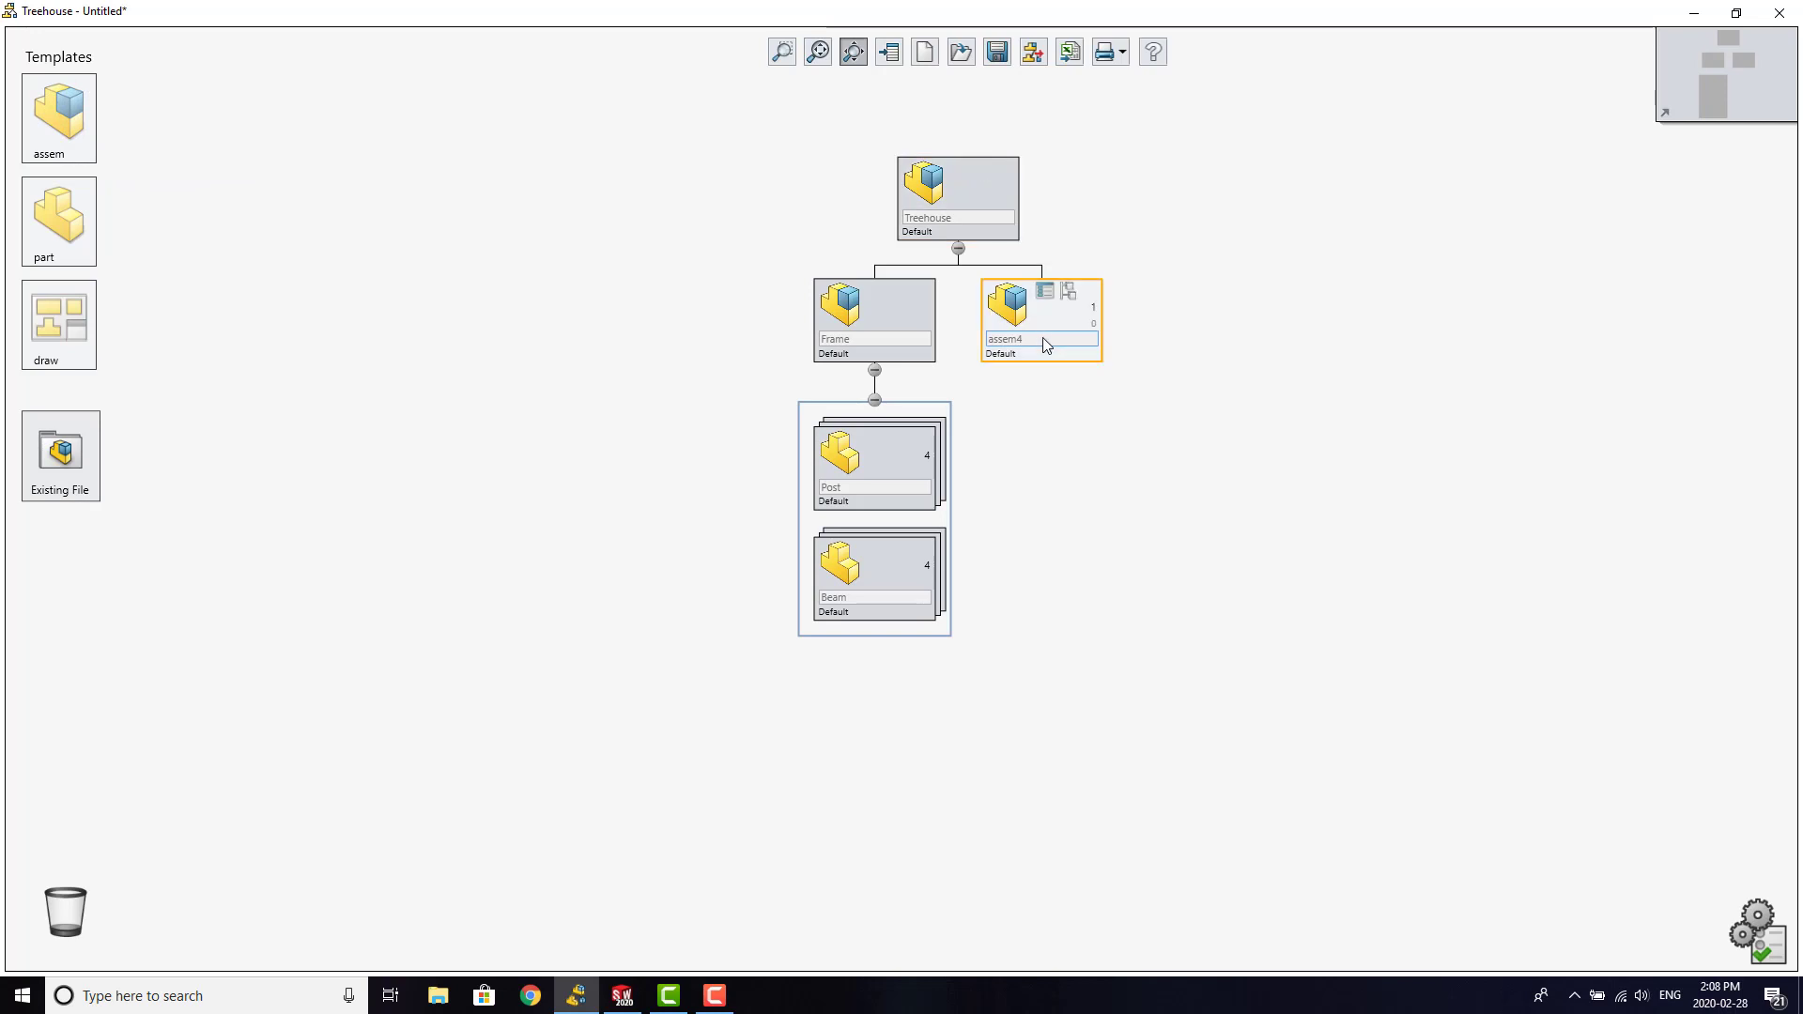
left_click(1044, 341)
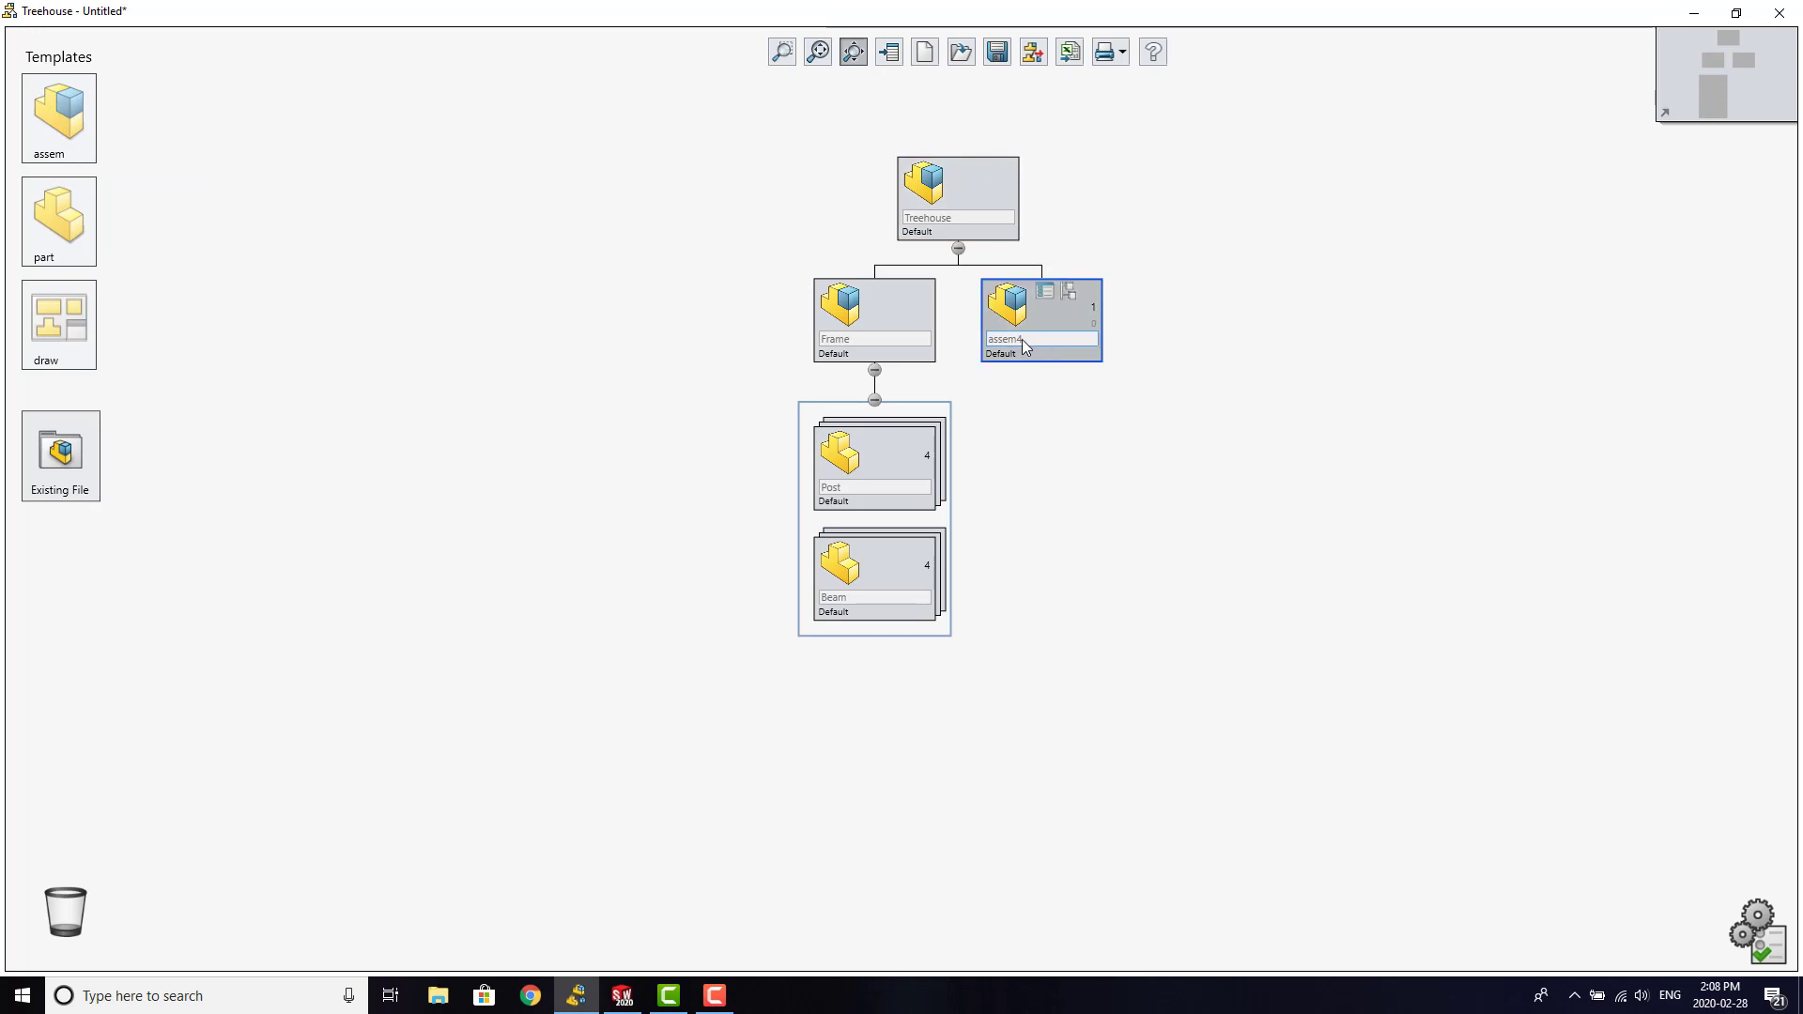
left_click(1025, 343)
type("De")
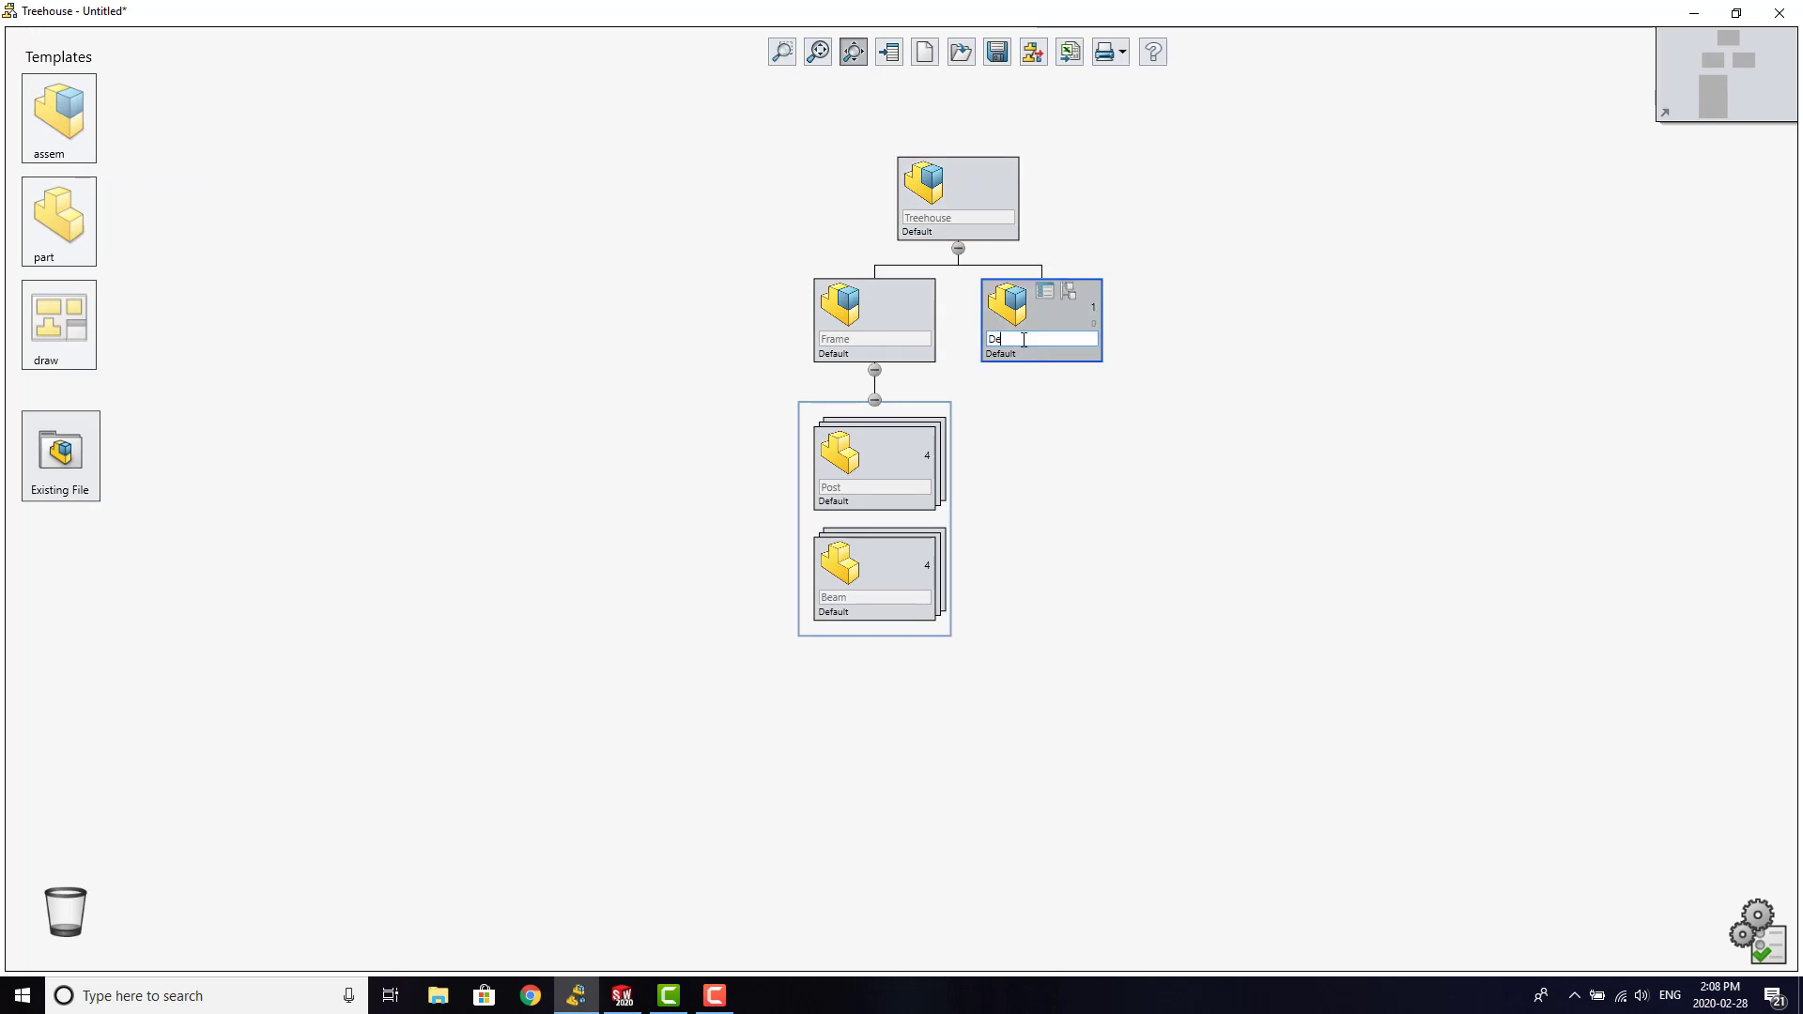
type("cking")
- Add a part named Plank under Decking with quantity 10
left_click_drag(58, 221, 1037, 328)
left_click(1037, 431)
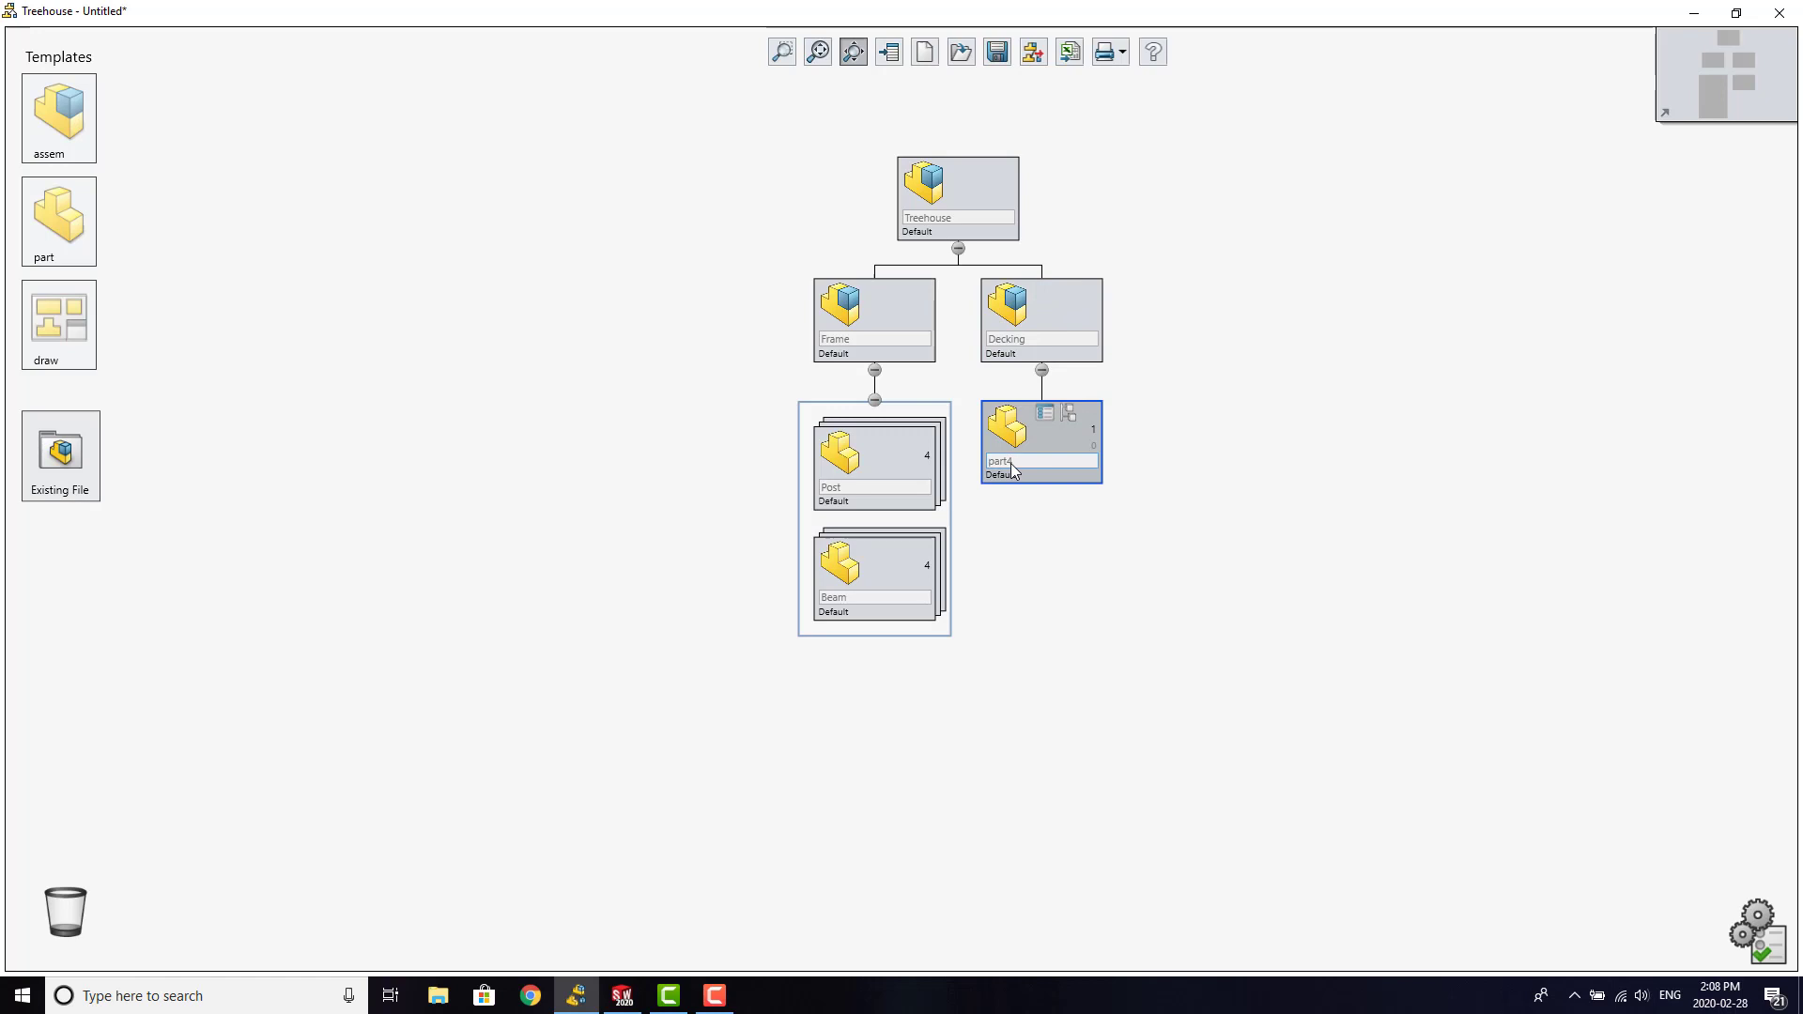
left_click(1017, 462)
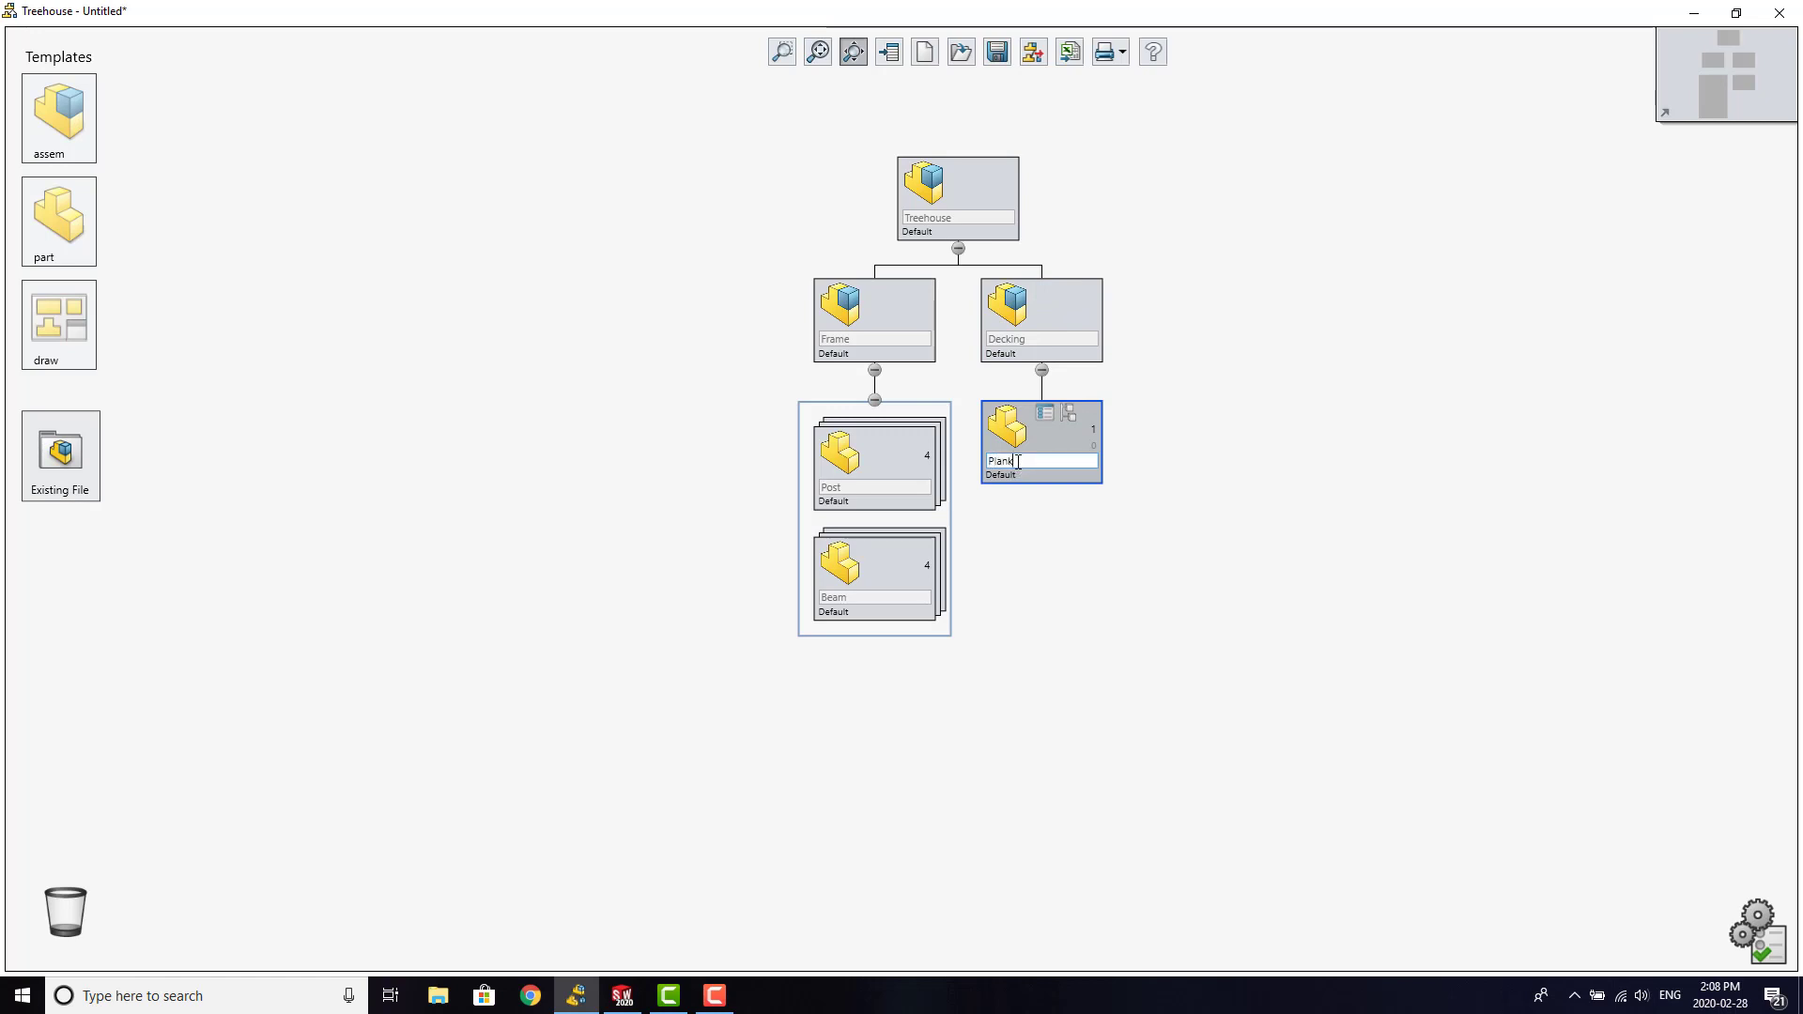
key("Return")
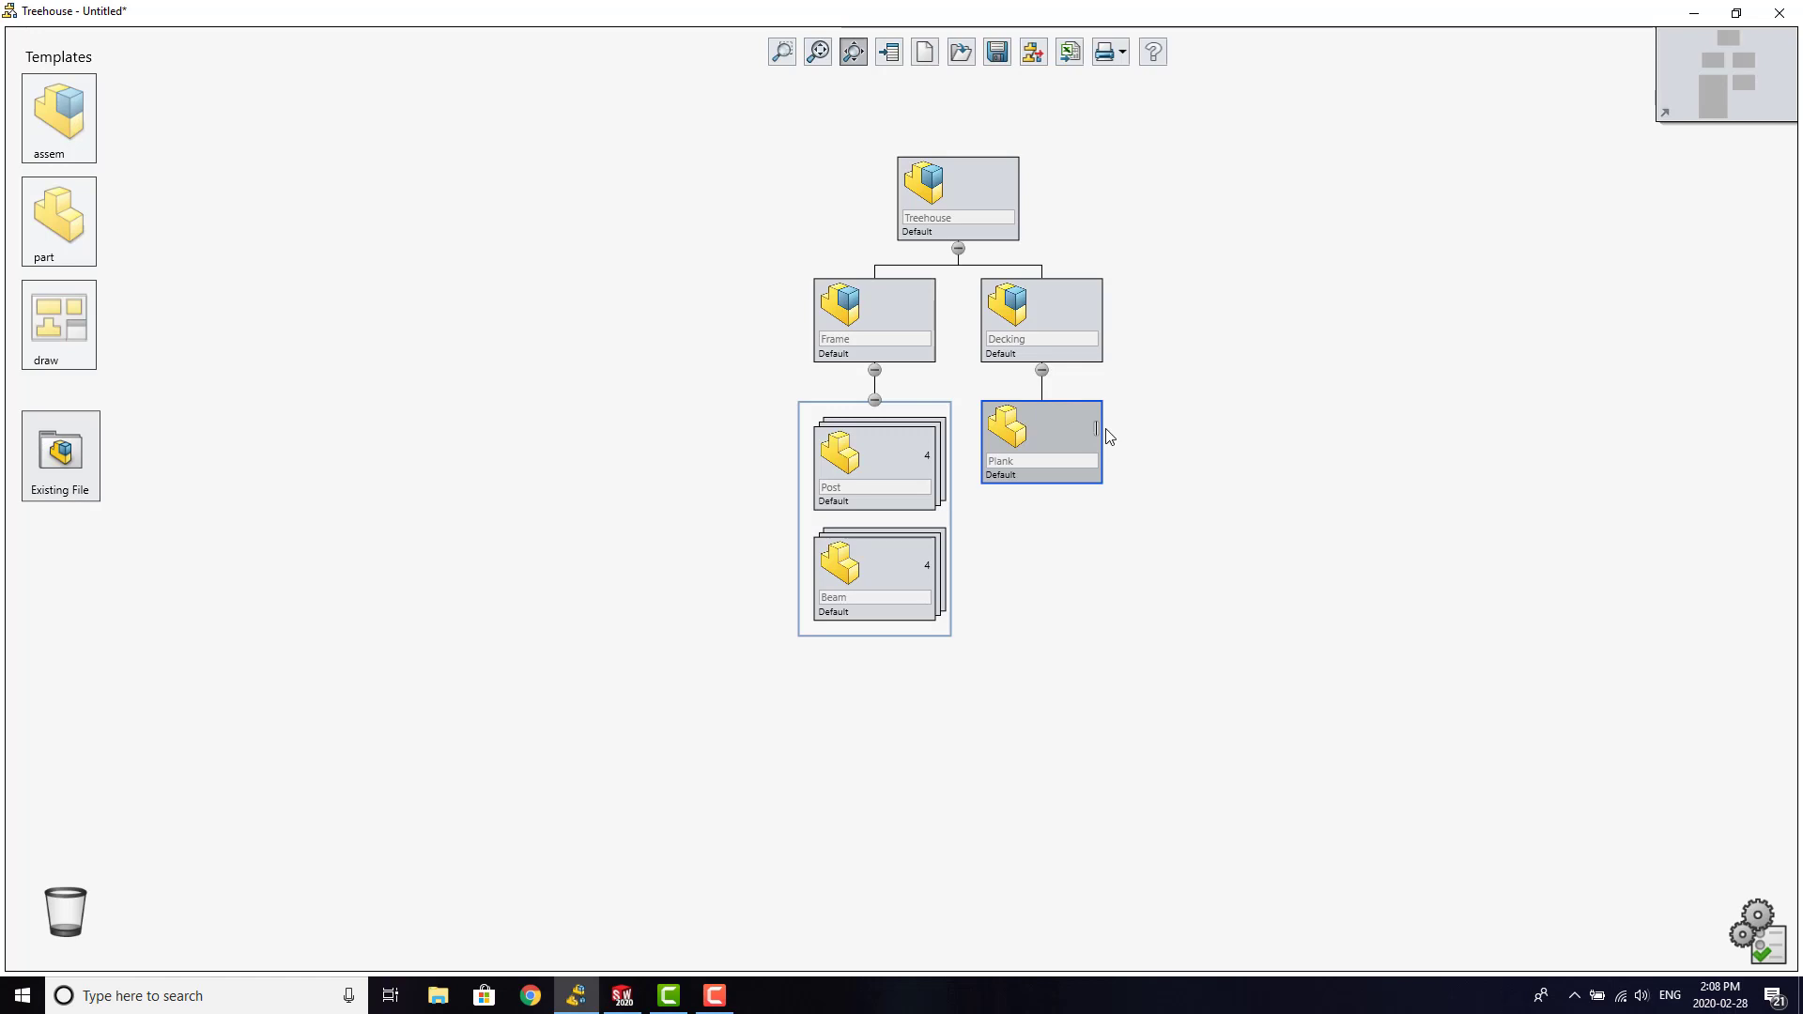
left_click(1210, 496)
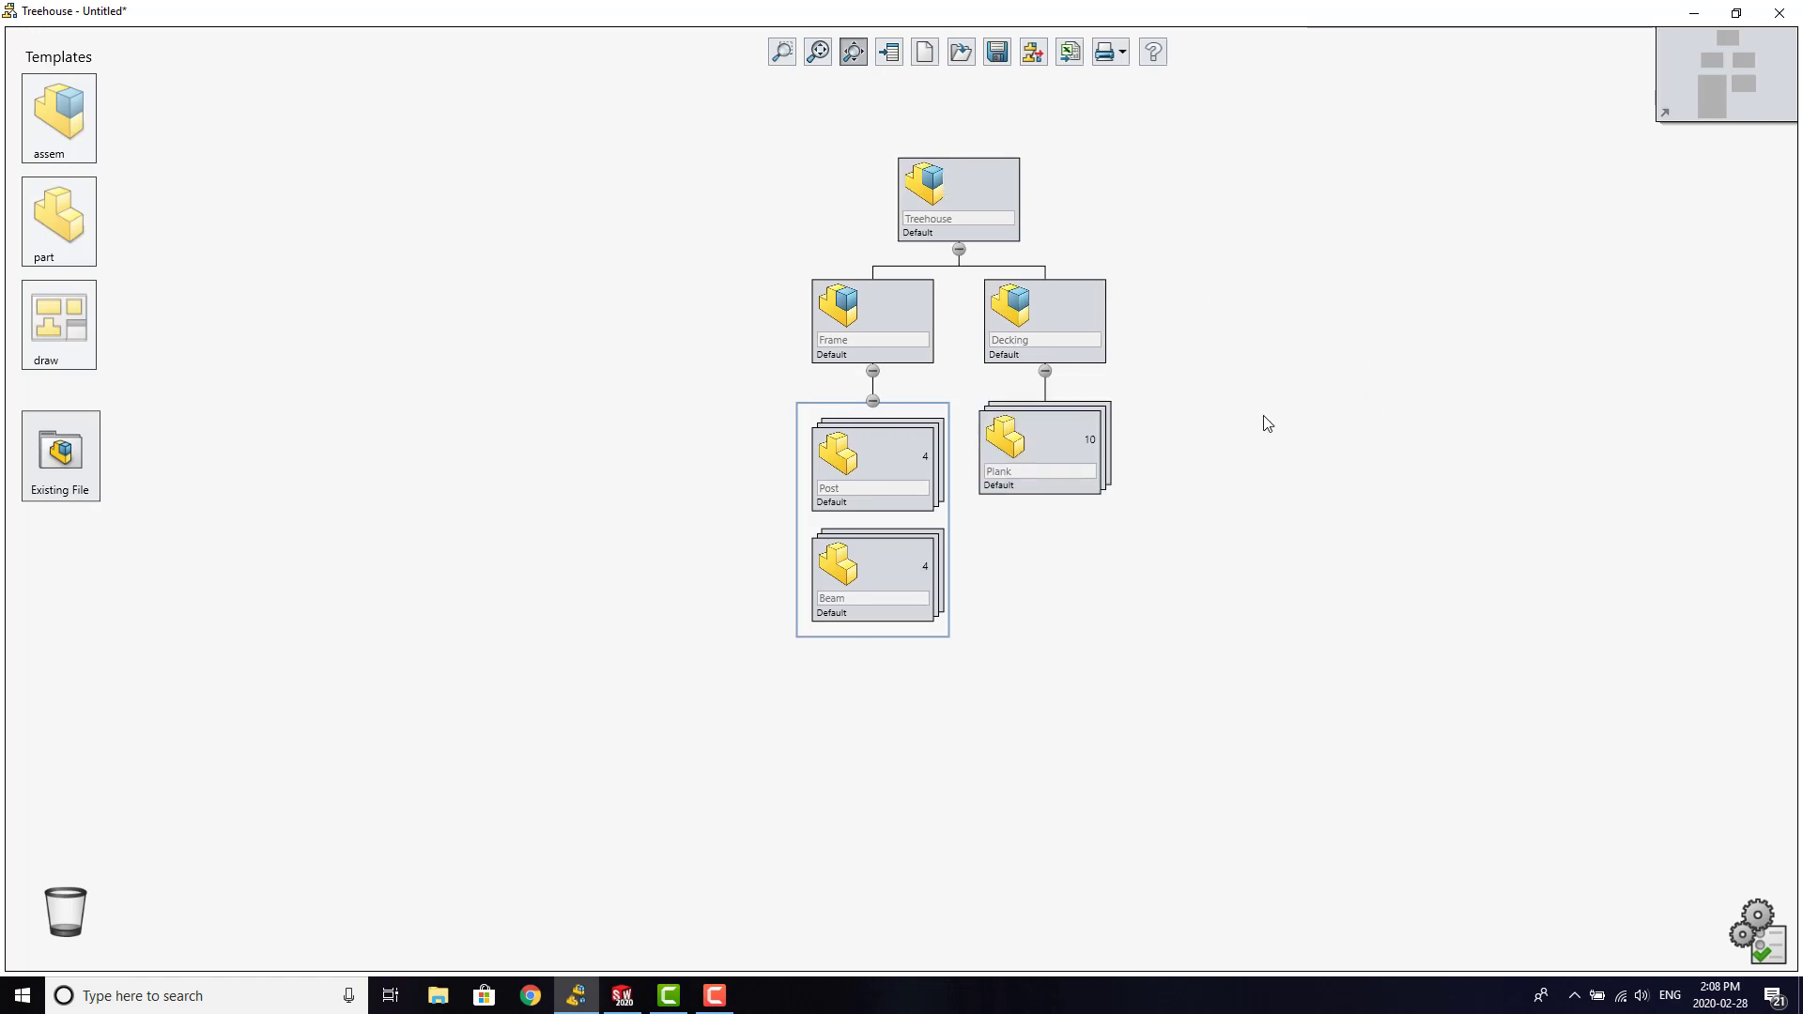
- Export the tree to D:\Treehouse, accepting file properties for Frame, Decking and each part
left_click(1034, 53)
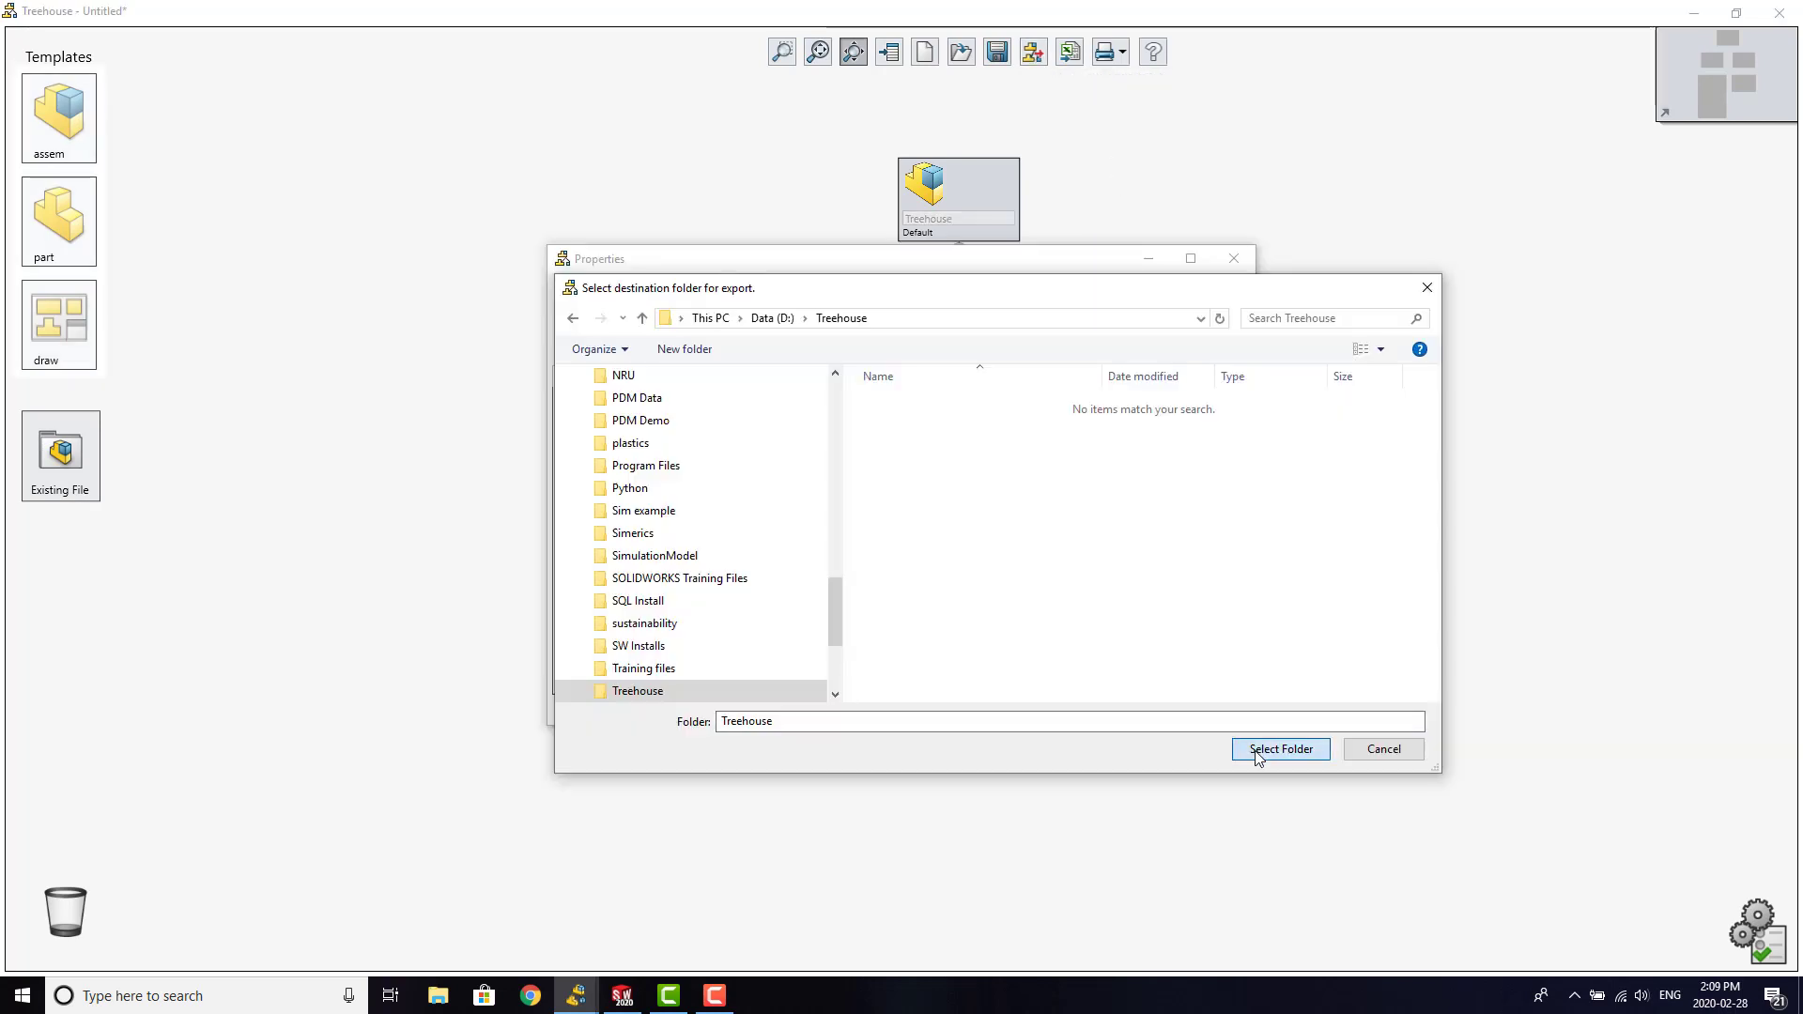
left_click(1276, 748)
left_click(1055, 712)
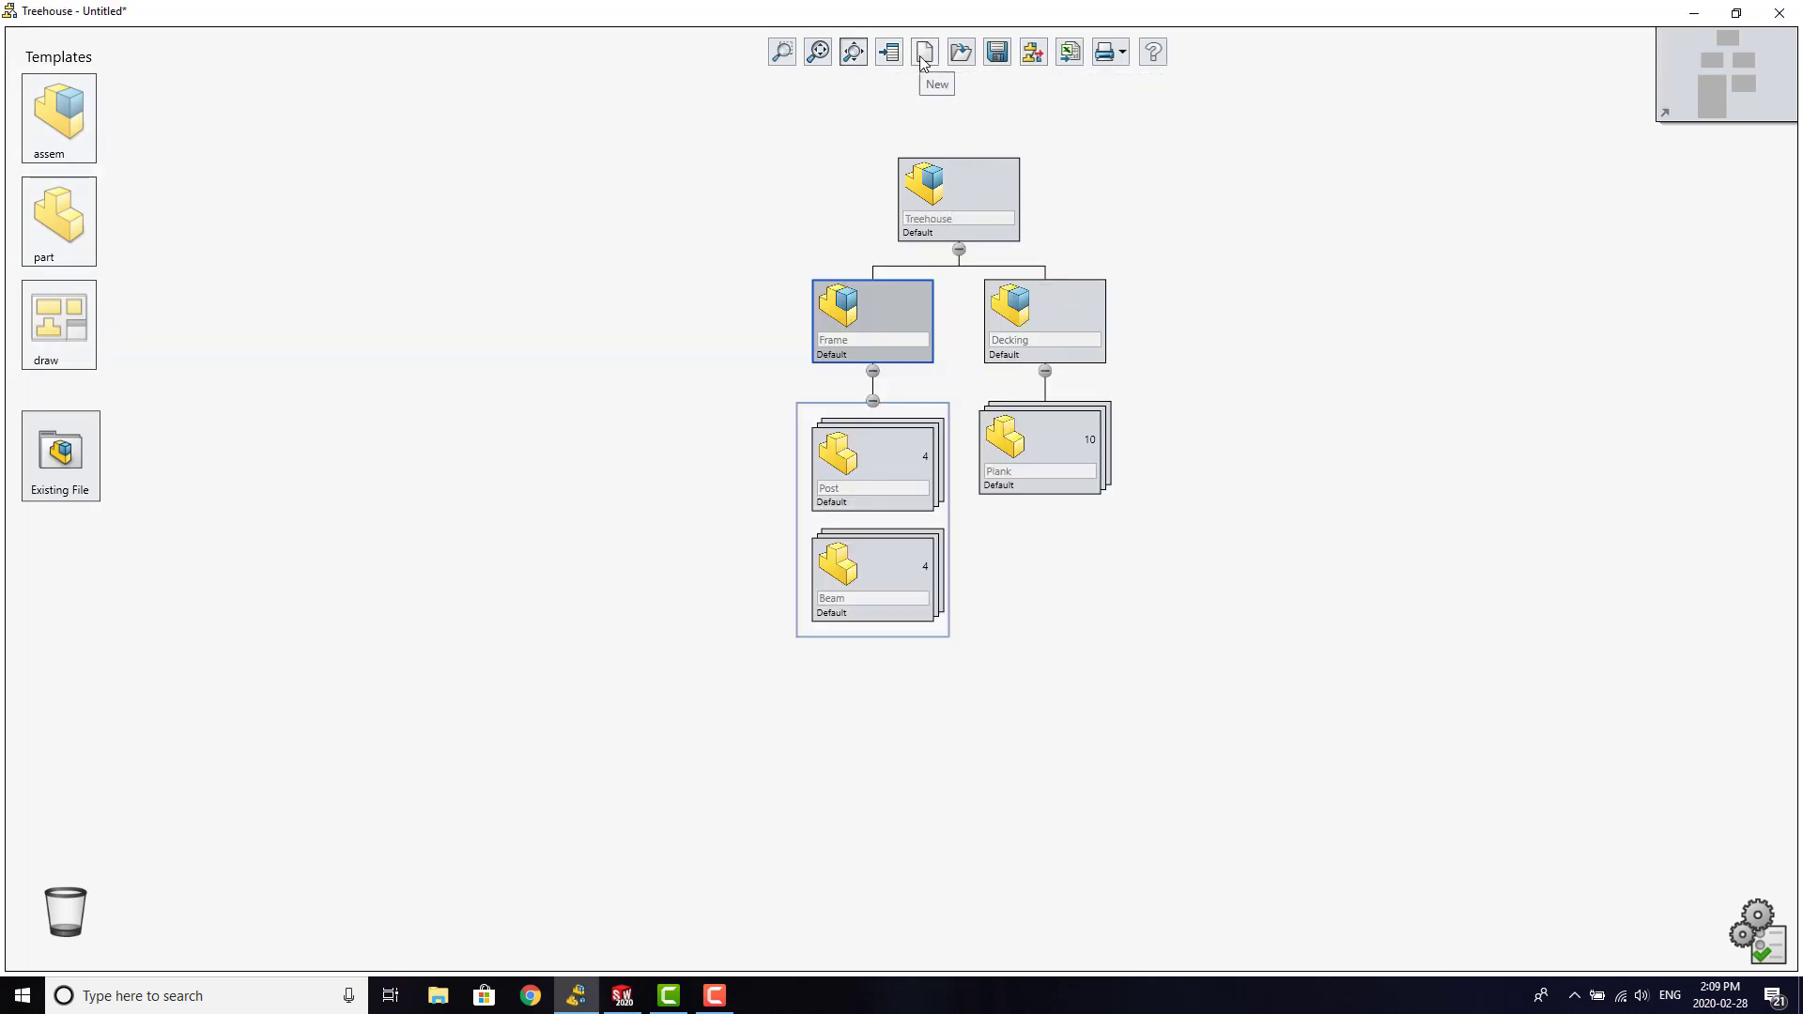
double_click(1045, 310)
left_click(1236, 314)
left_click(1280, 748)
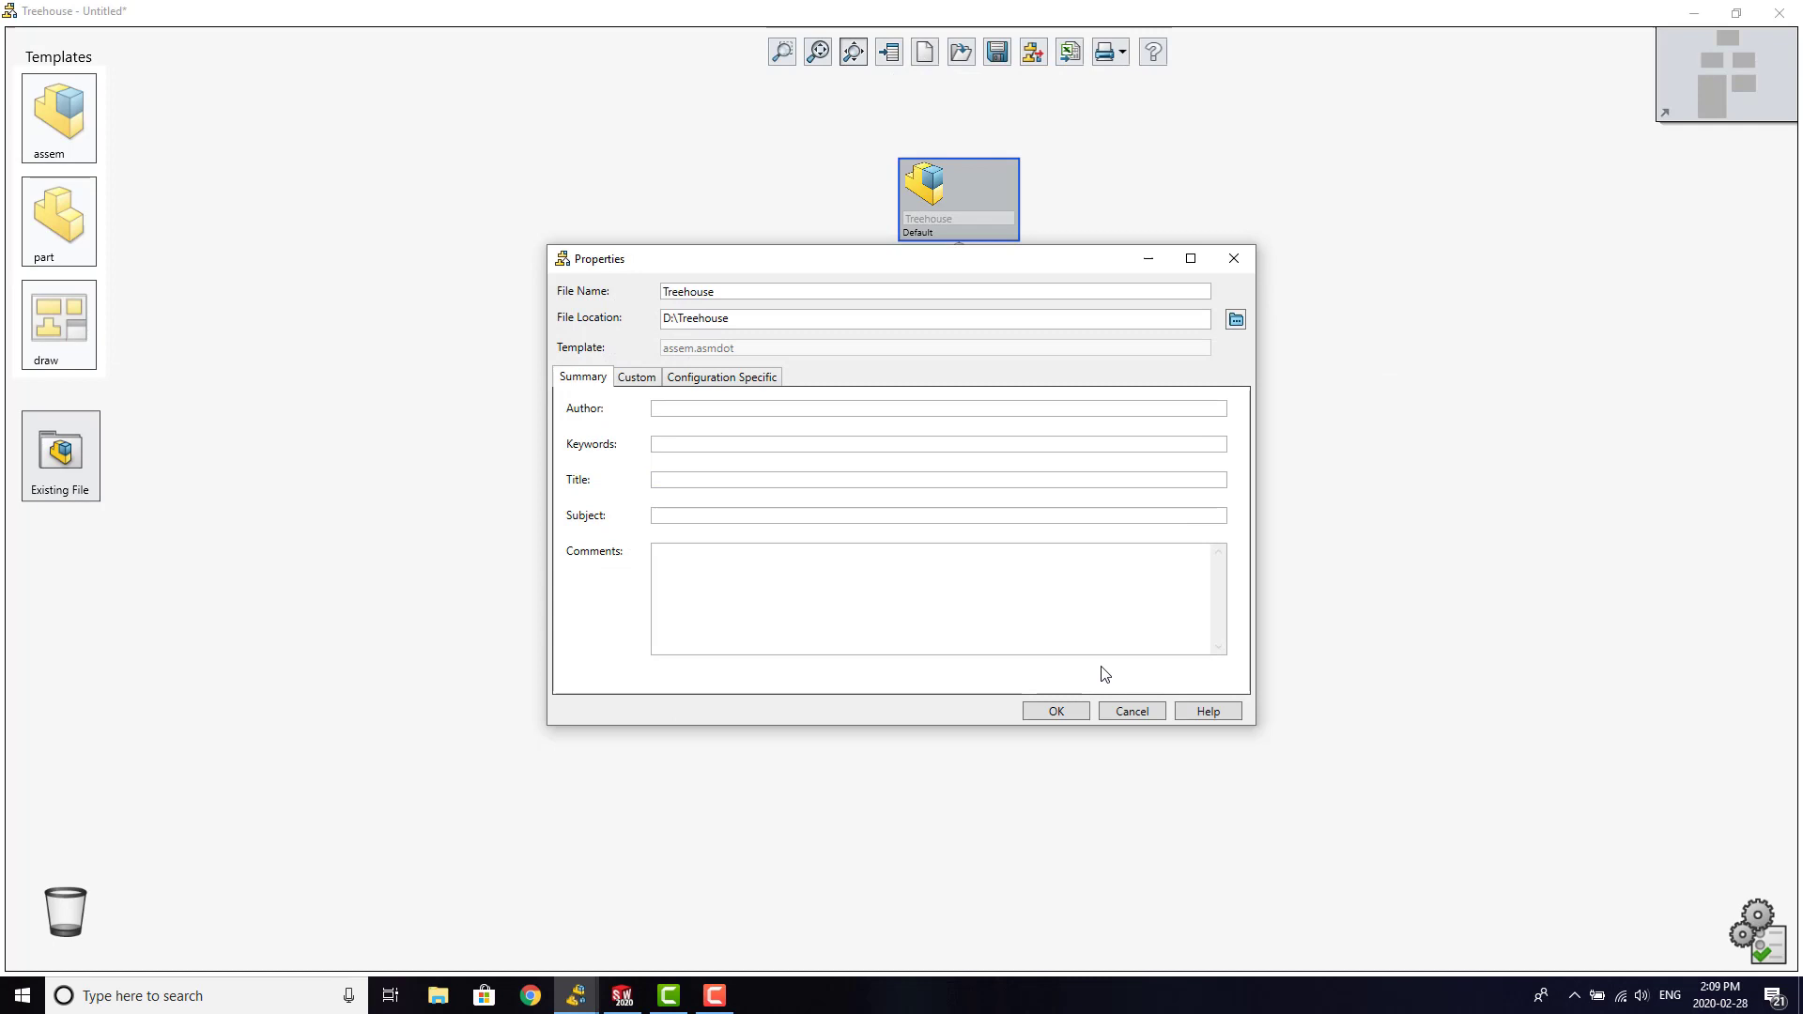
left_click(1054, 709)
left_click(1048, 292)
left_click(1054, 709)
left_click(1054, 709)
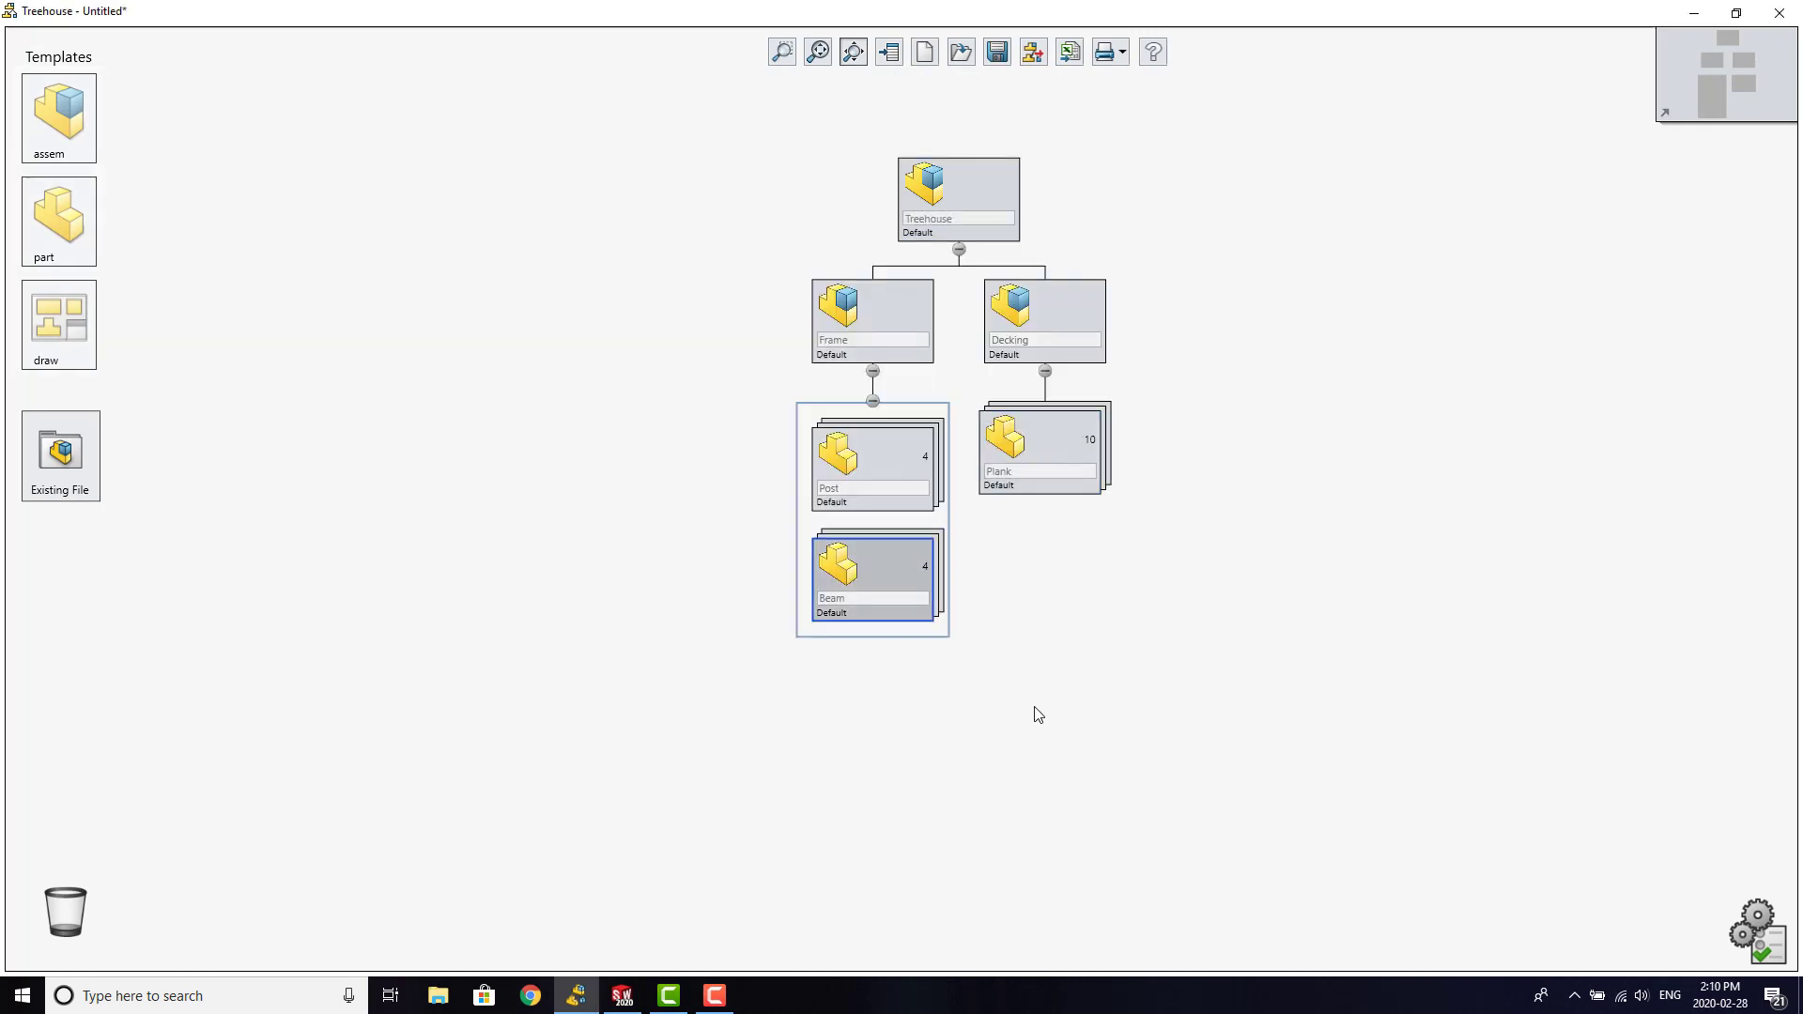
left_click(1035, 54)
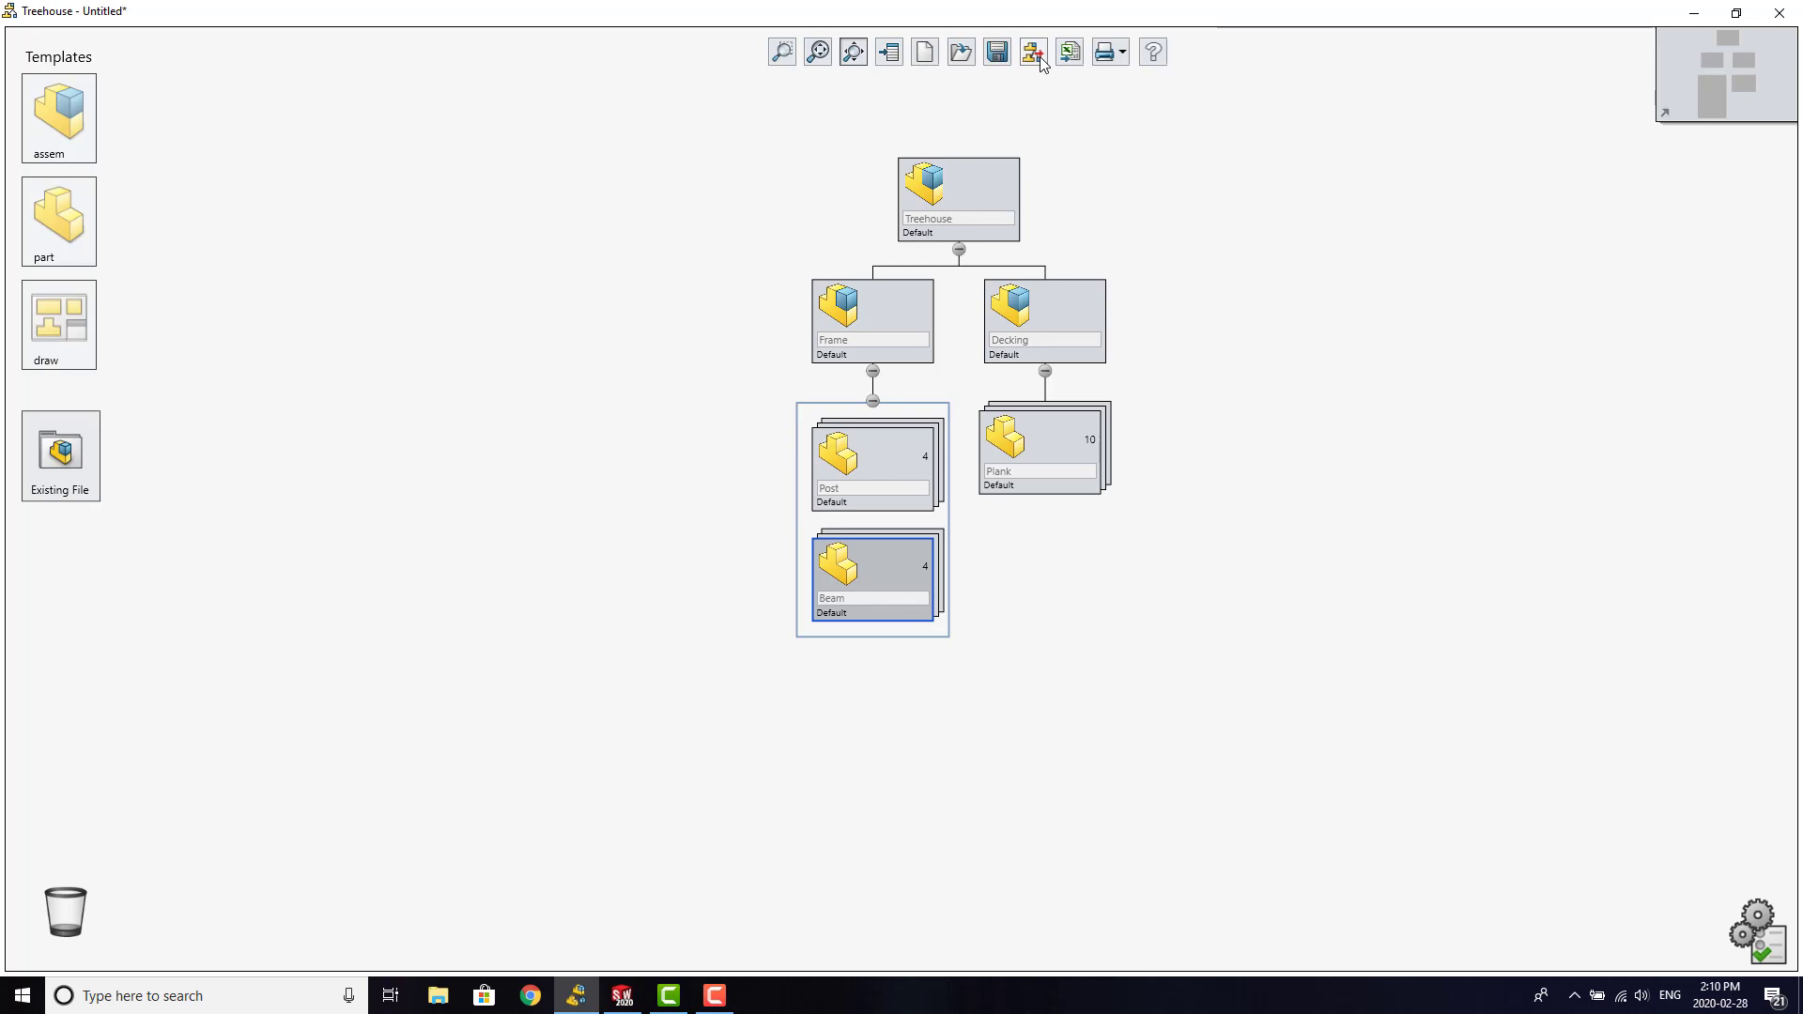
- Open Treehouse.SLDASM in SOLIDWORKS and expand Frame and Decking to show 4 Posts, 4 Beams, 10 Planks
left_click(432, 1001)
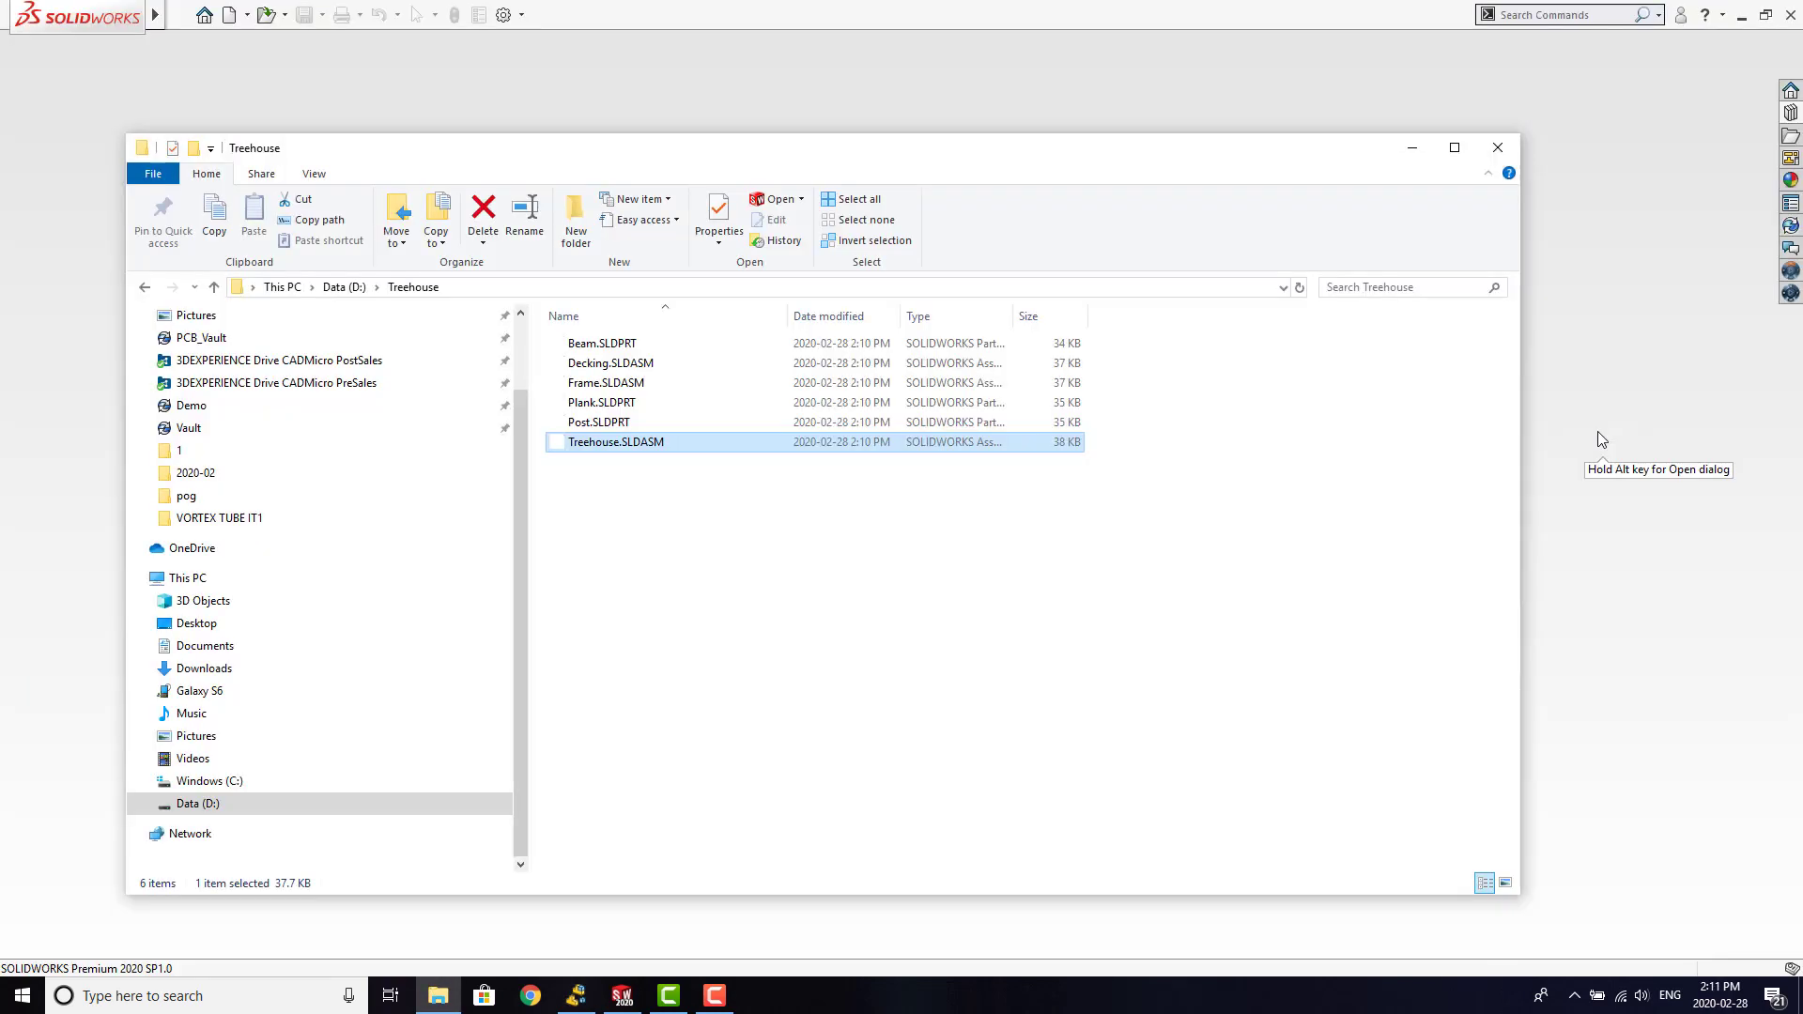
left_click_drag(1597, 431, 1604, 396)
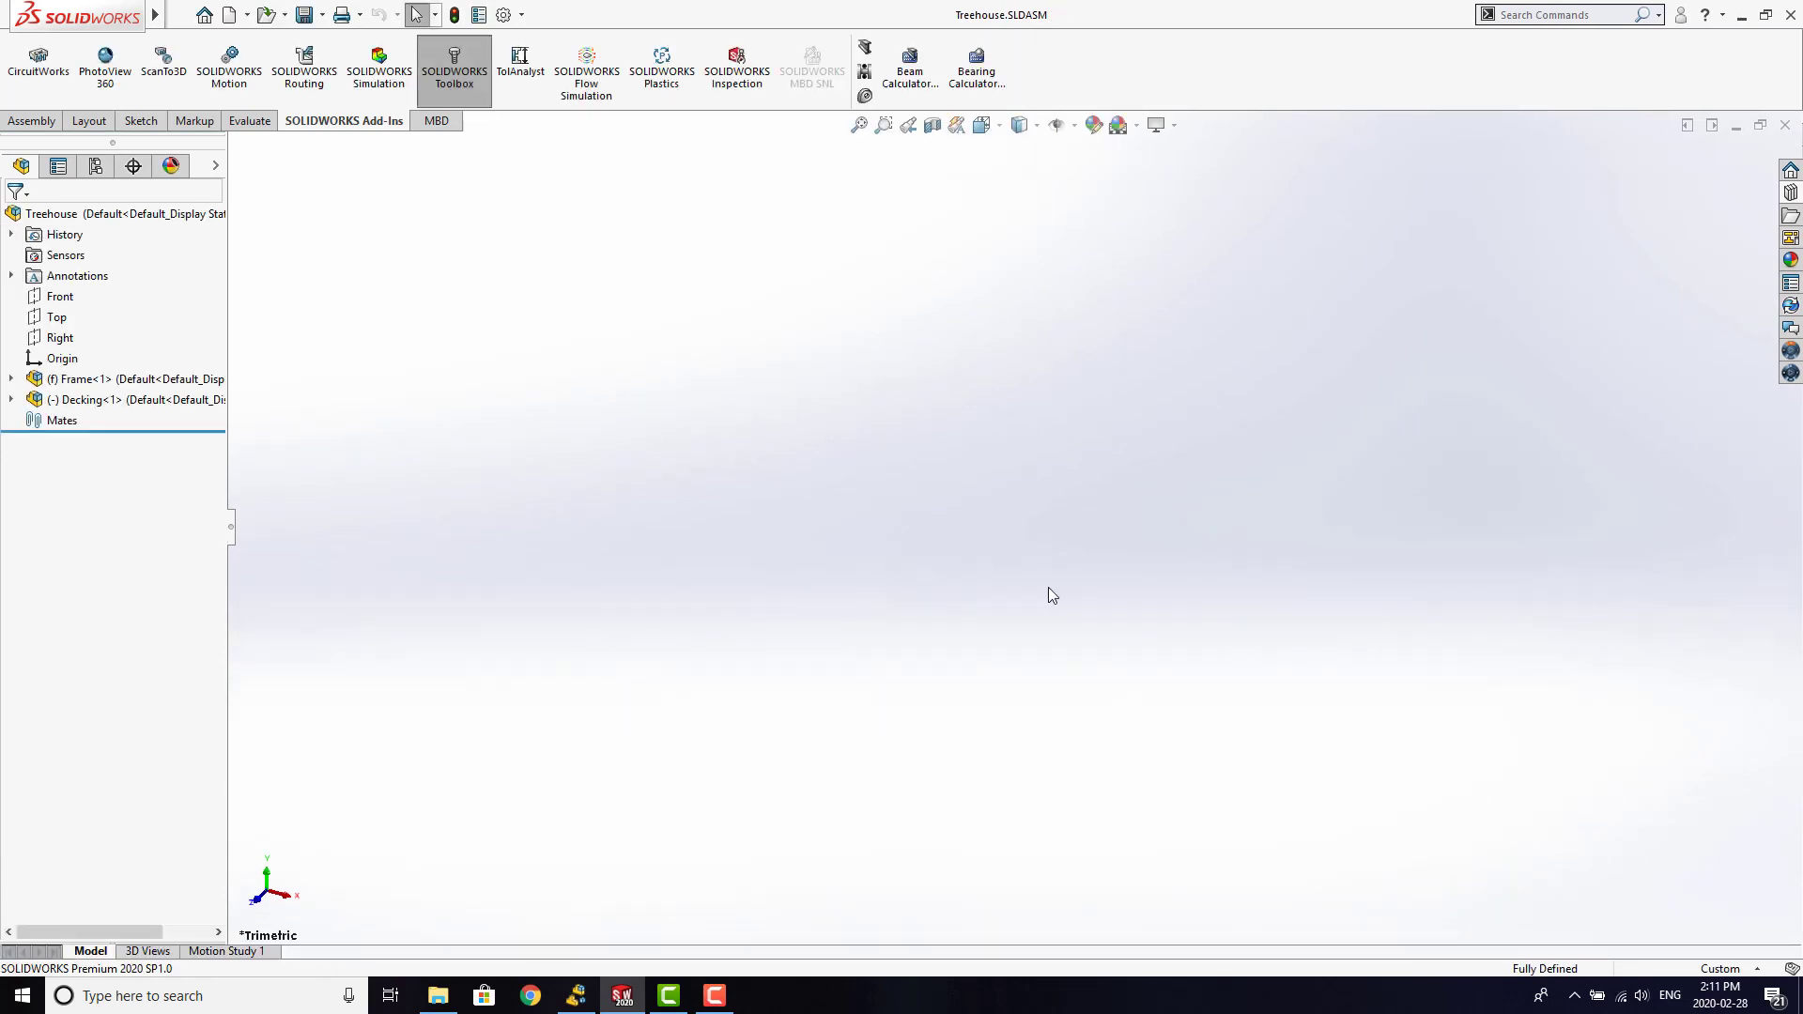
left_click(10, 378)
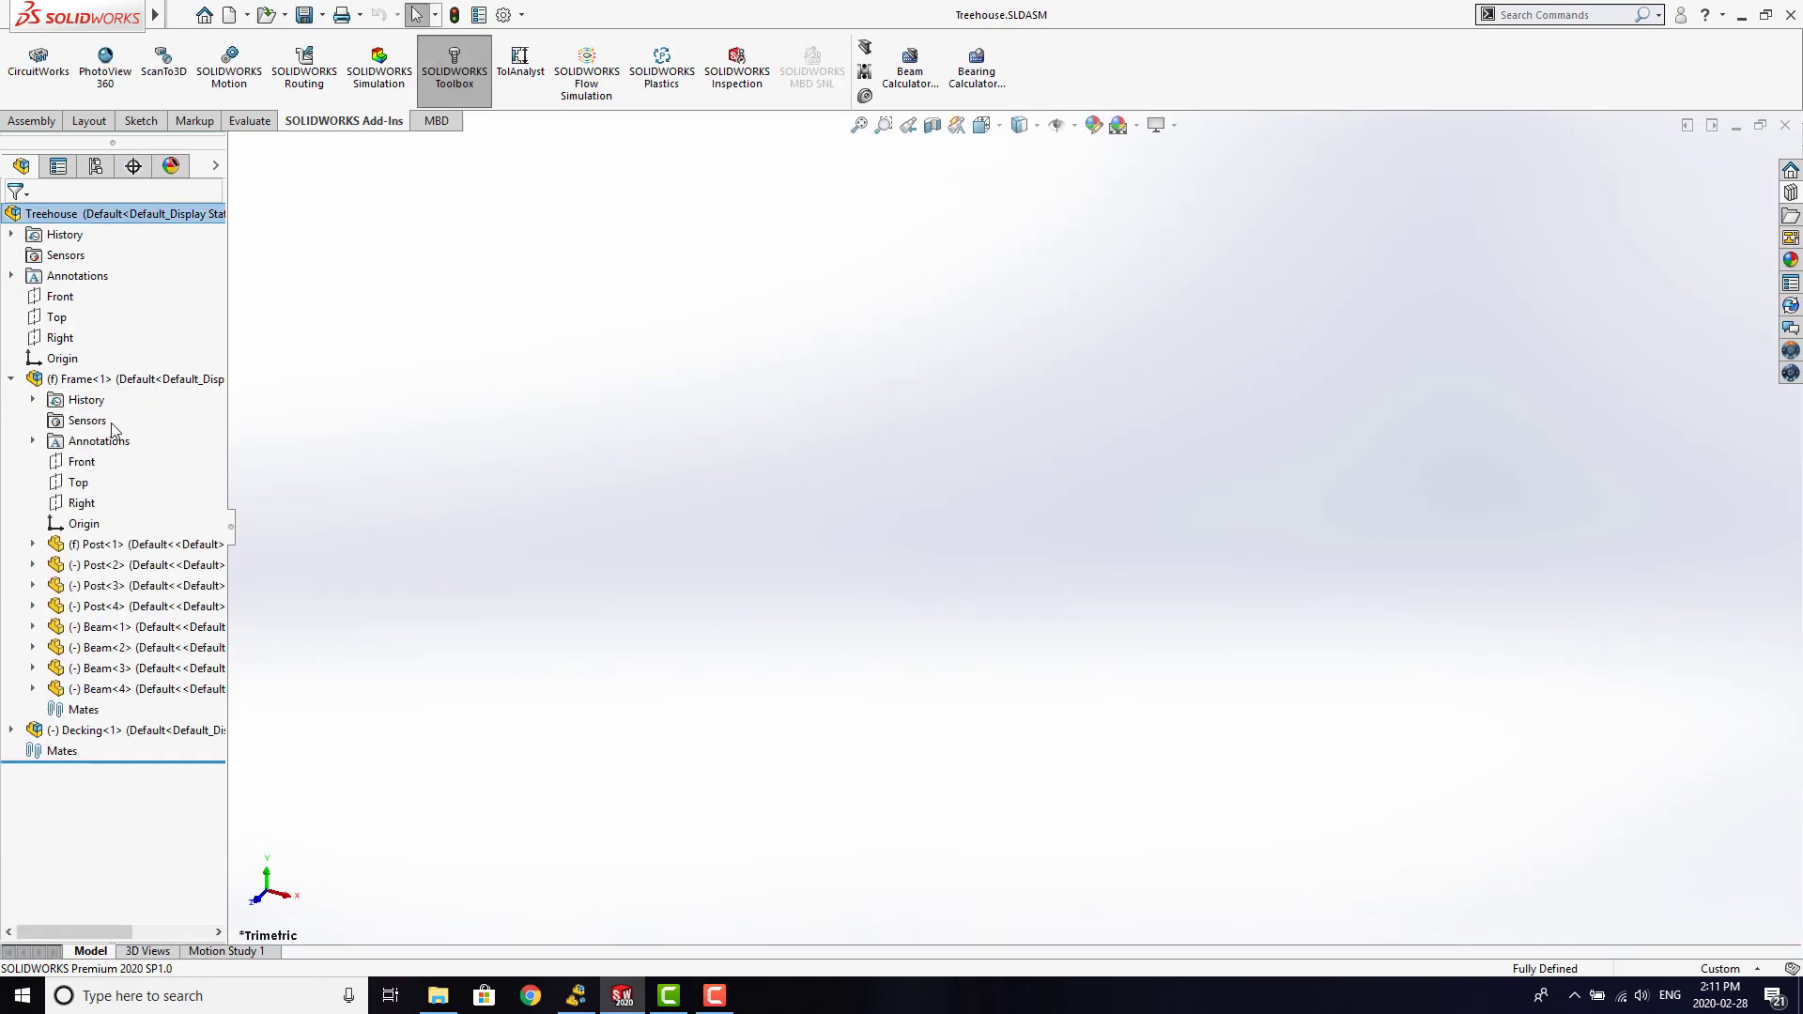
left_click(10, 730)
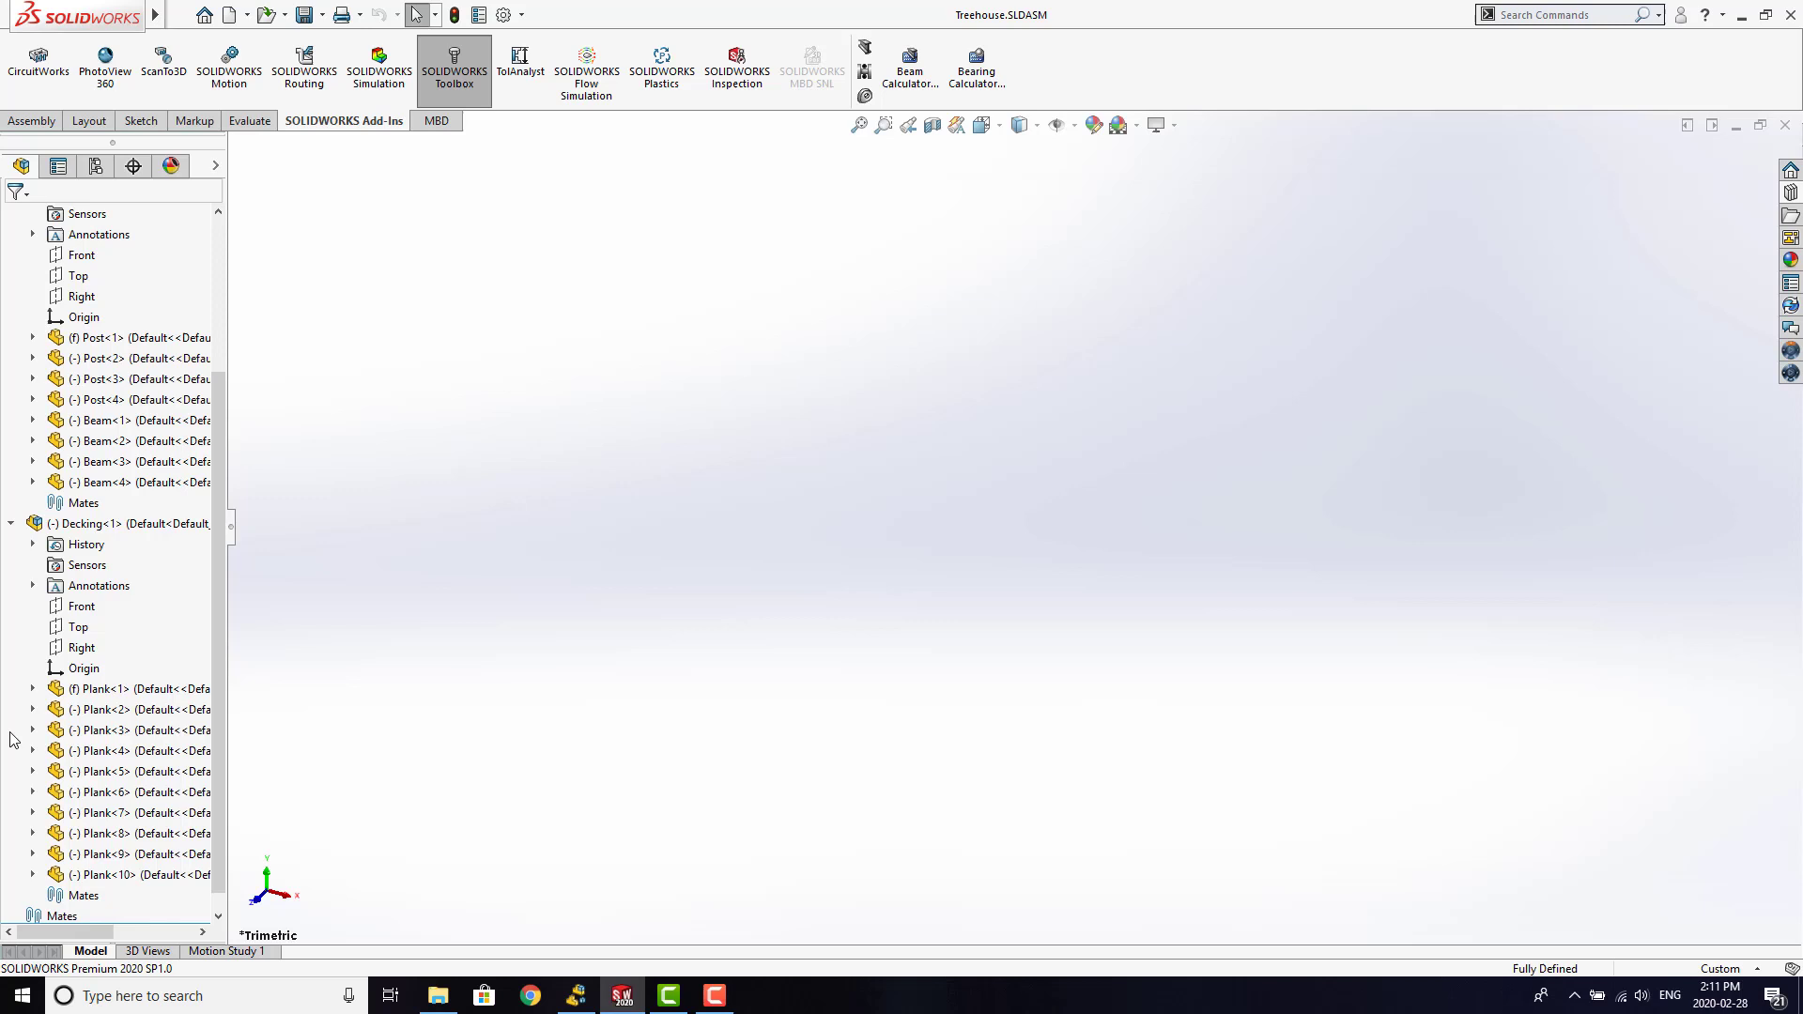
scroll(62, 611, "up", 2)
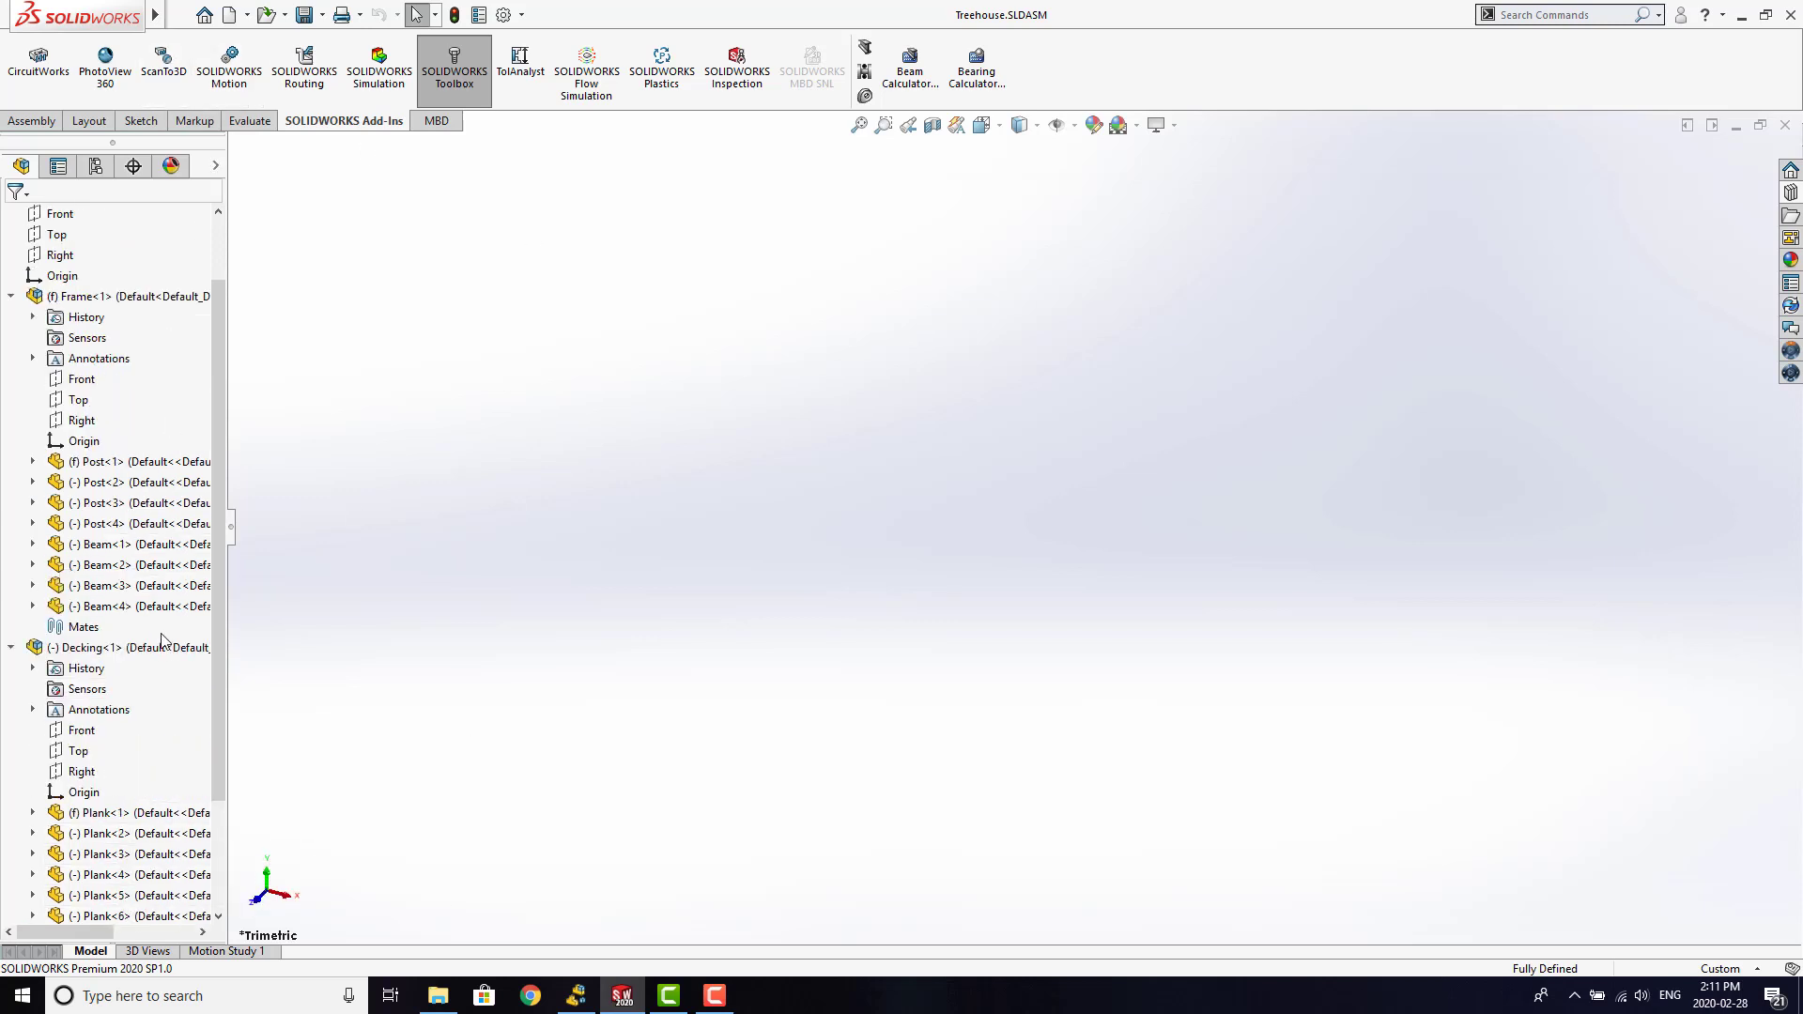
- Start a new empty hierarchy in Treehouse, discarding the current one without saving
left_click(576, 995)
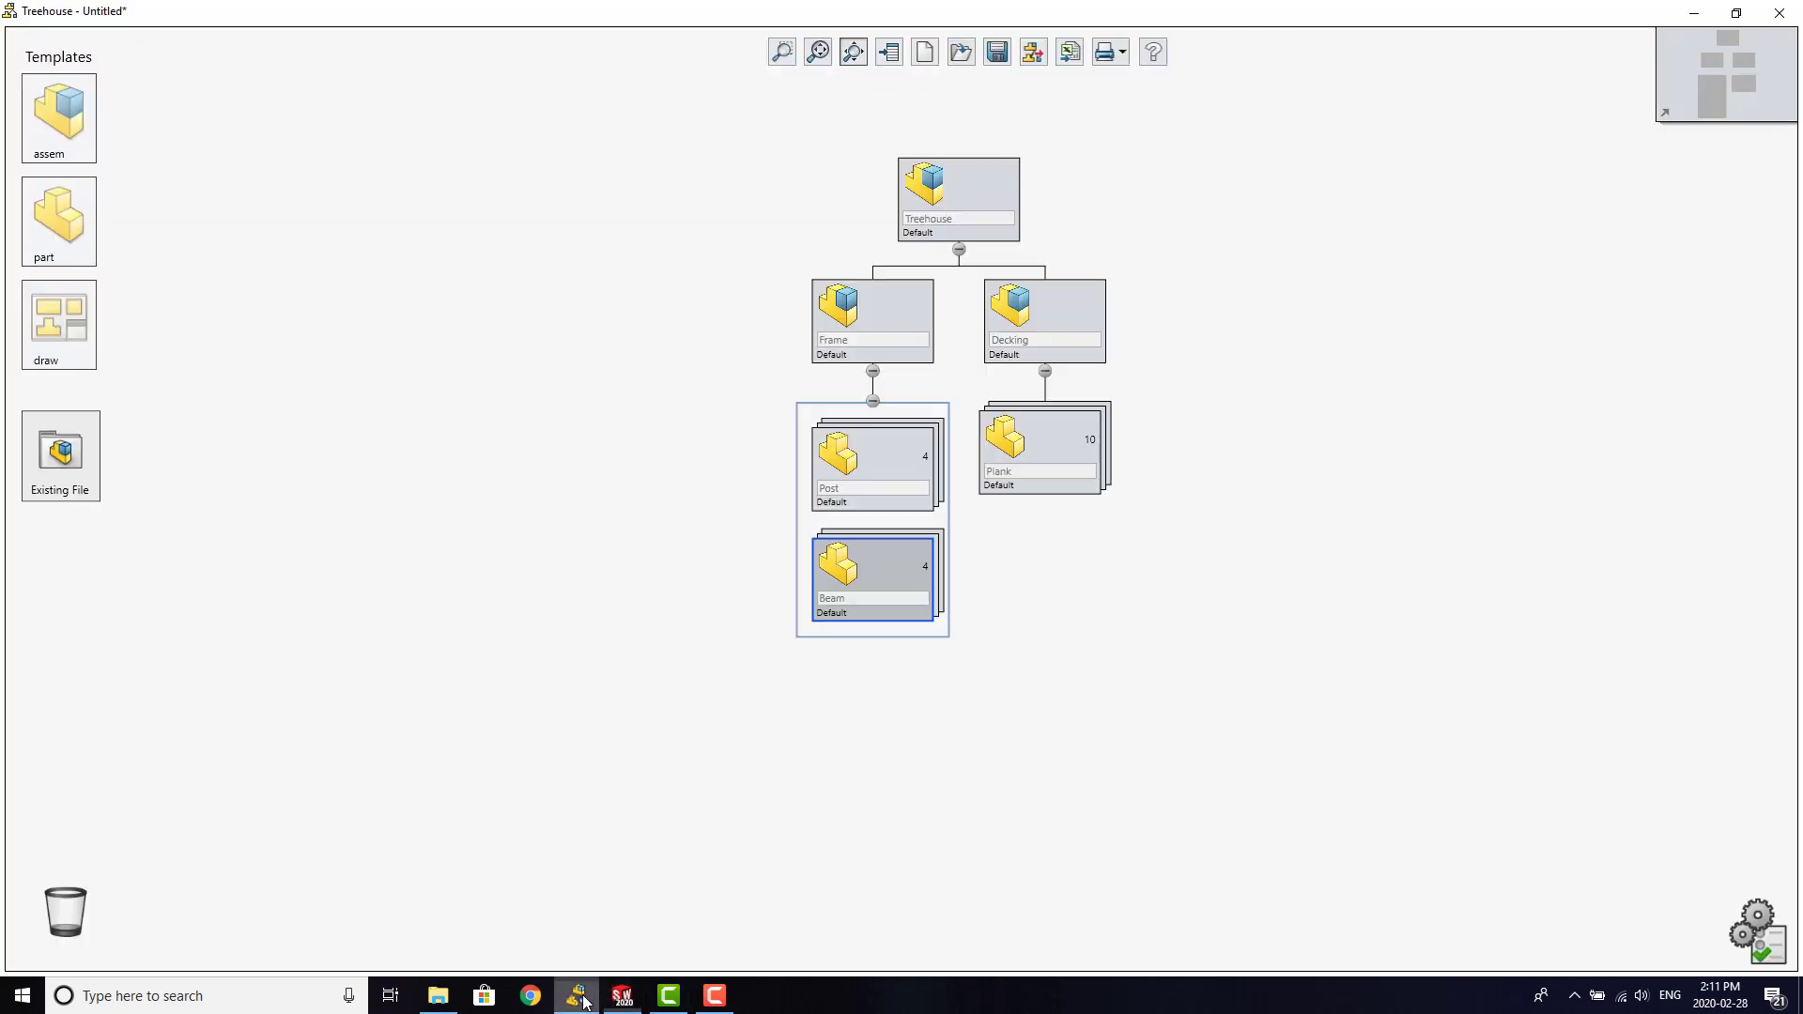
left_click(926, 52)
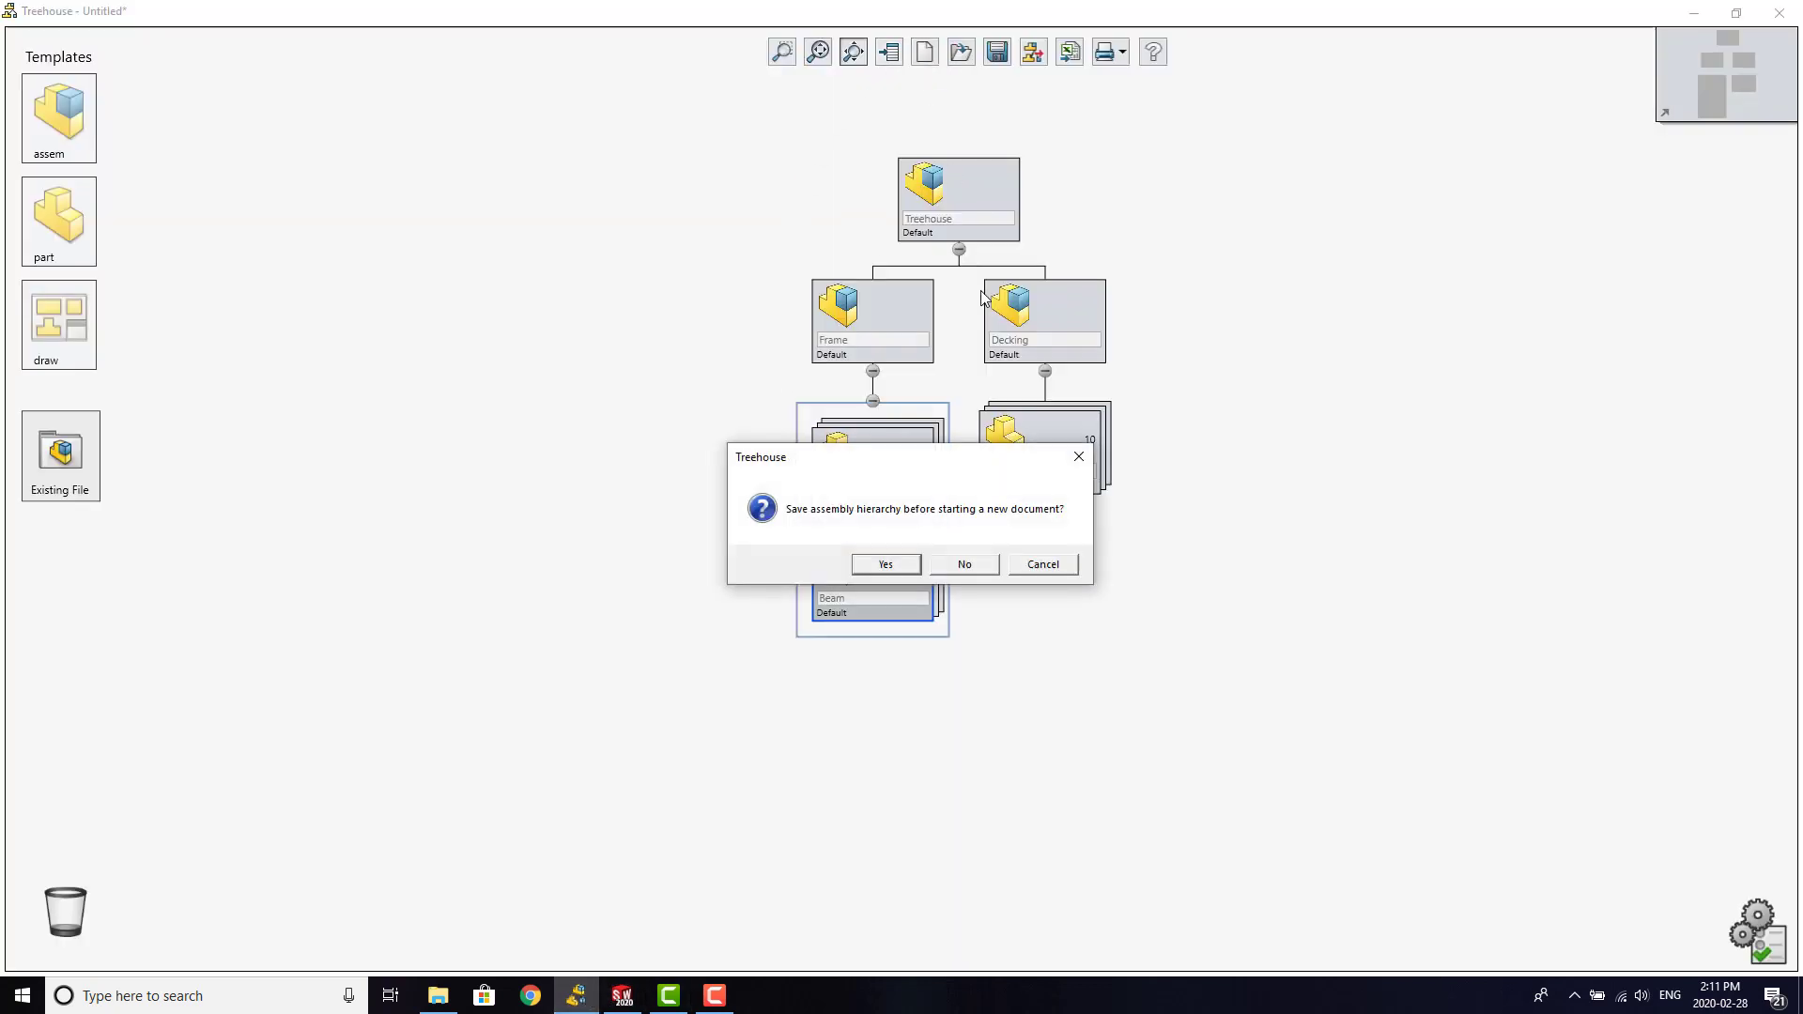
left_click(966, 563)
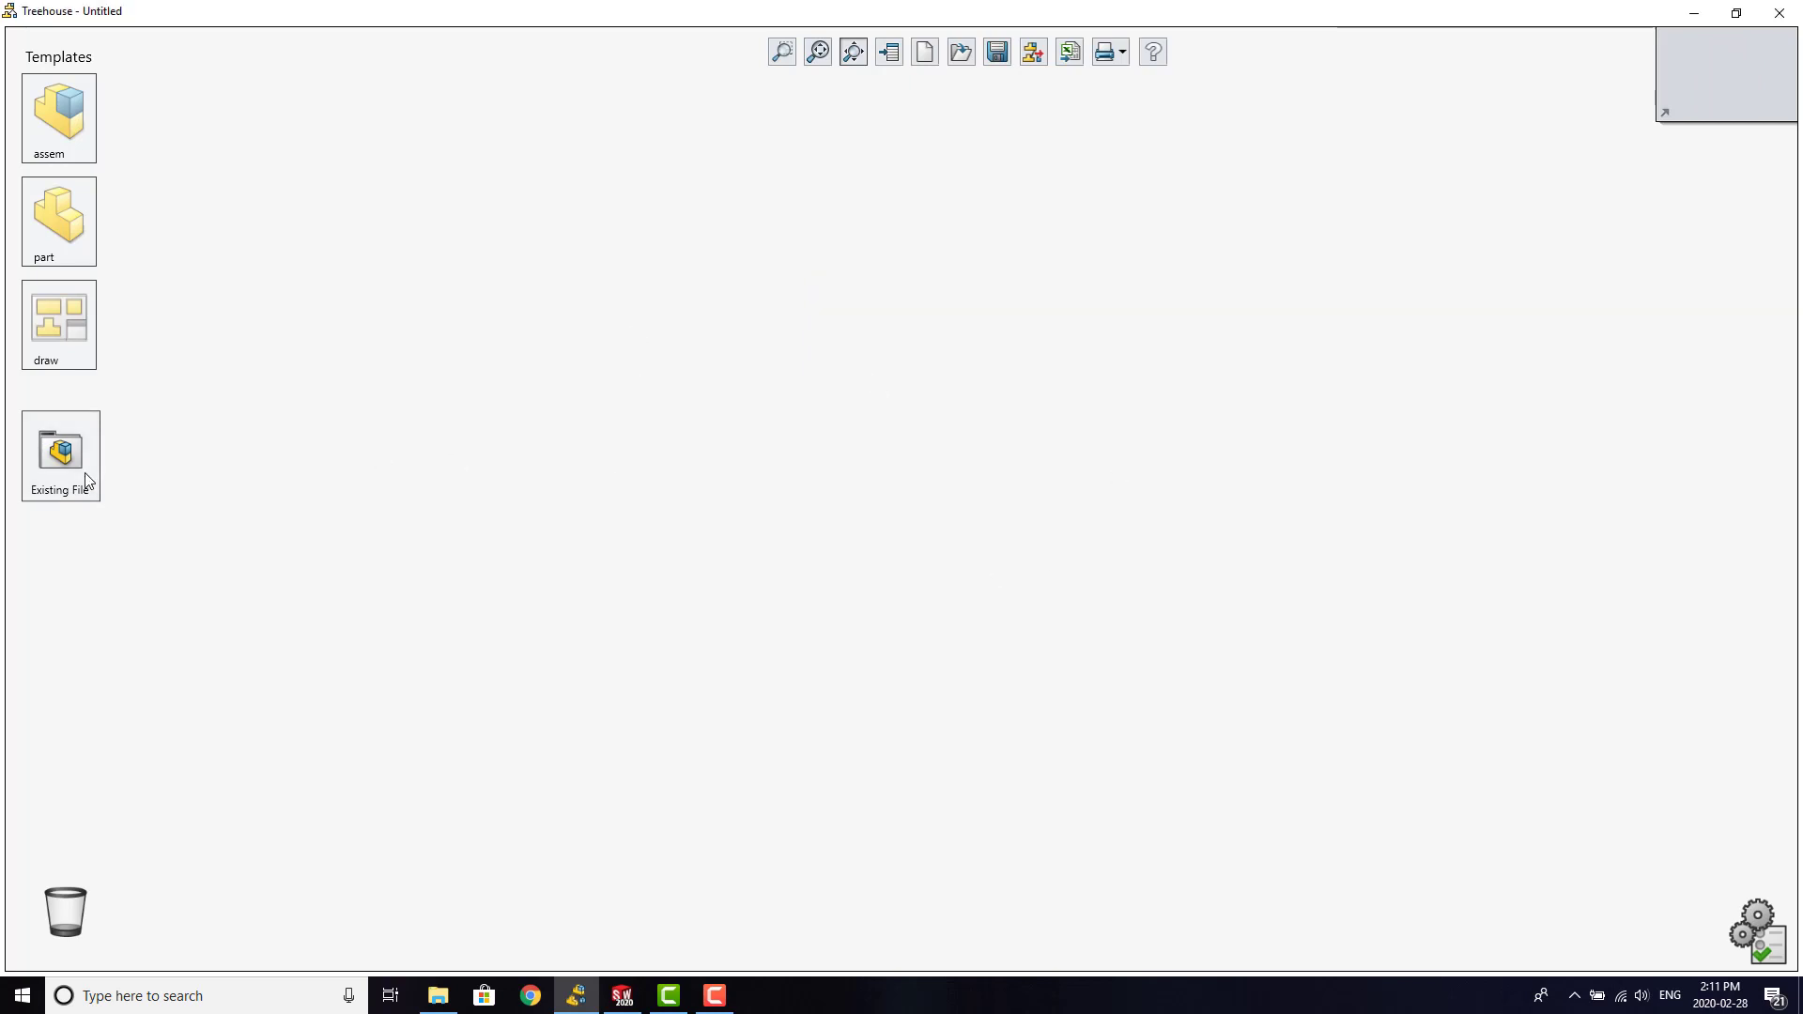
- Load the existing Flashlight.SLDASM assembly into the hierarchy designer
left_click(60, 456)
left_click_drag(956, 139, 958, 129)
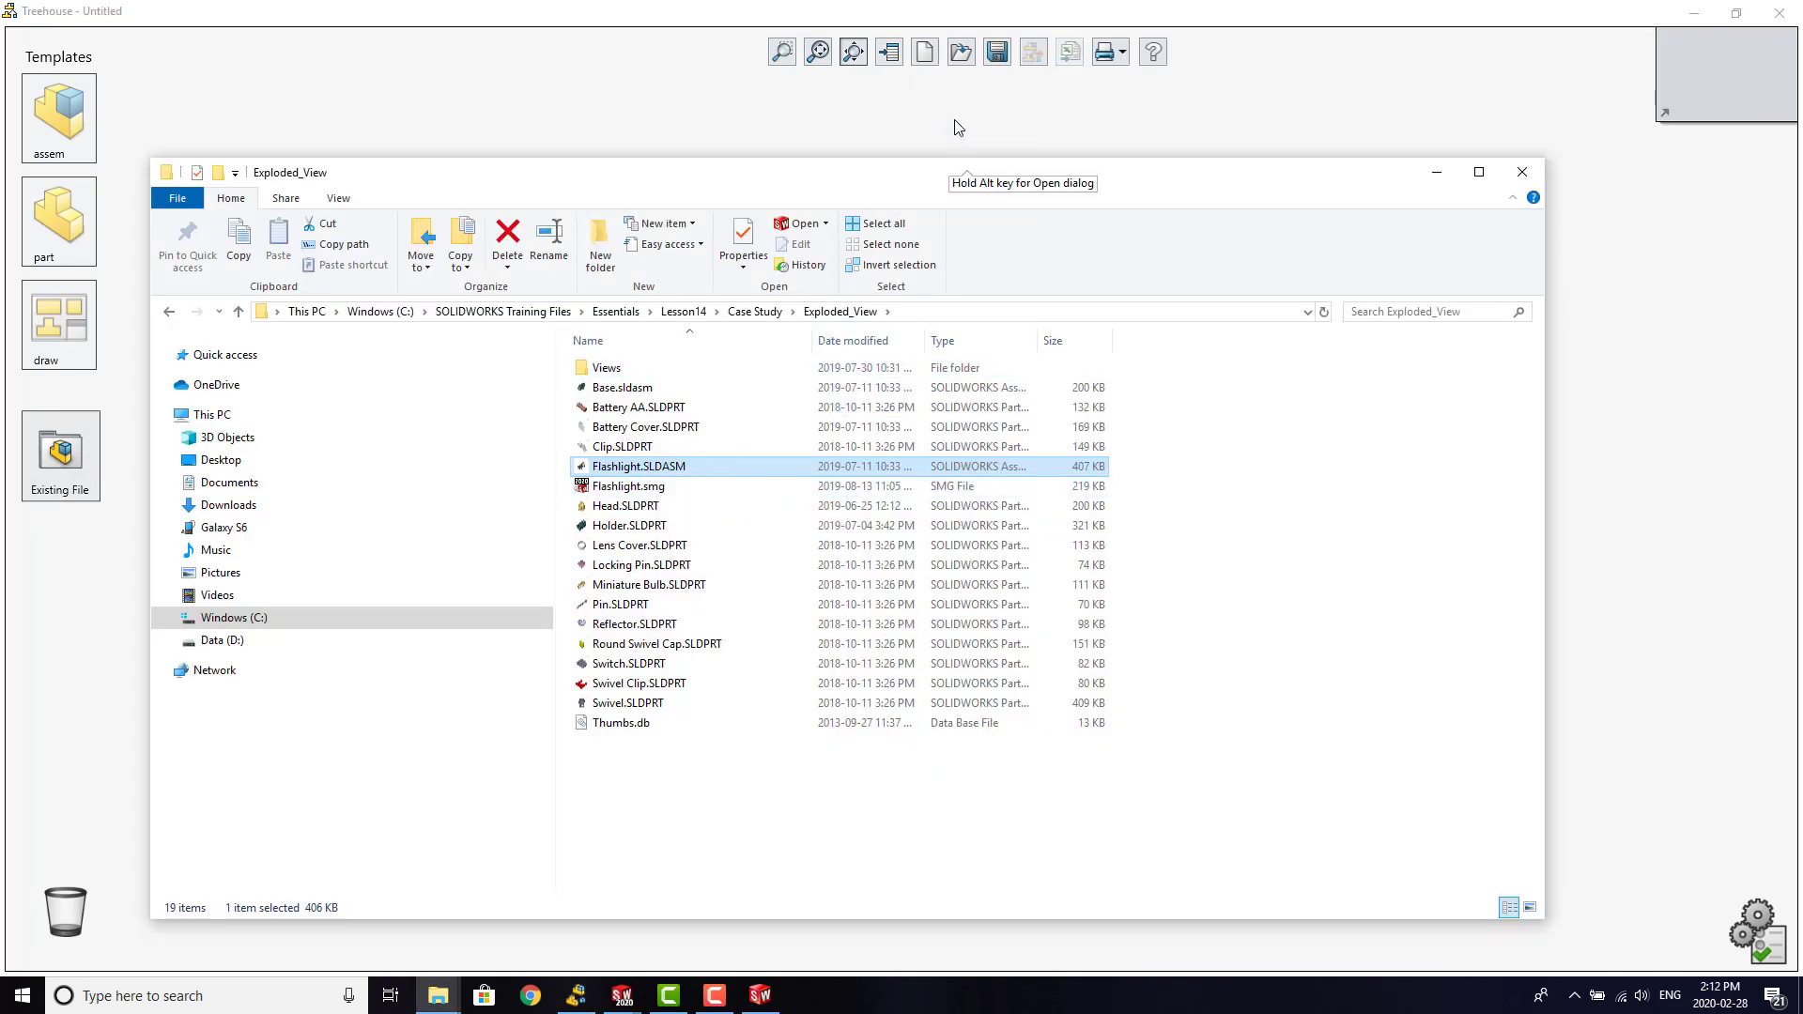
left_click(1436, 172)
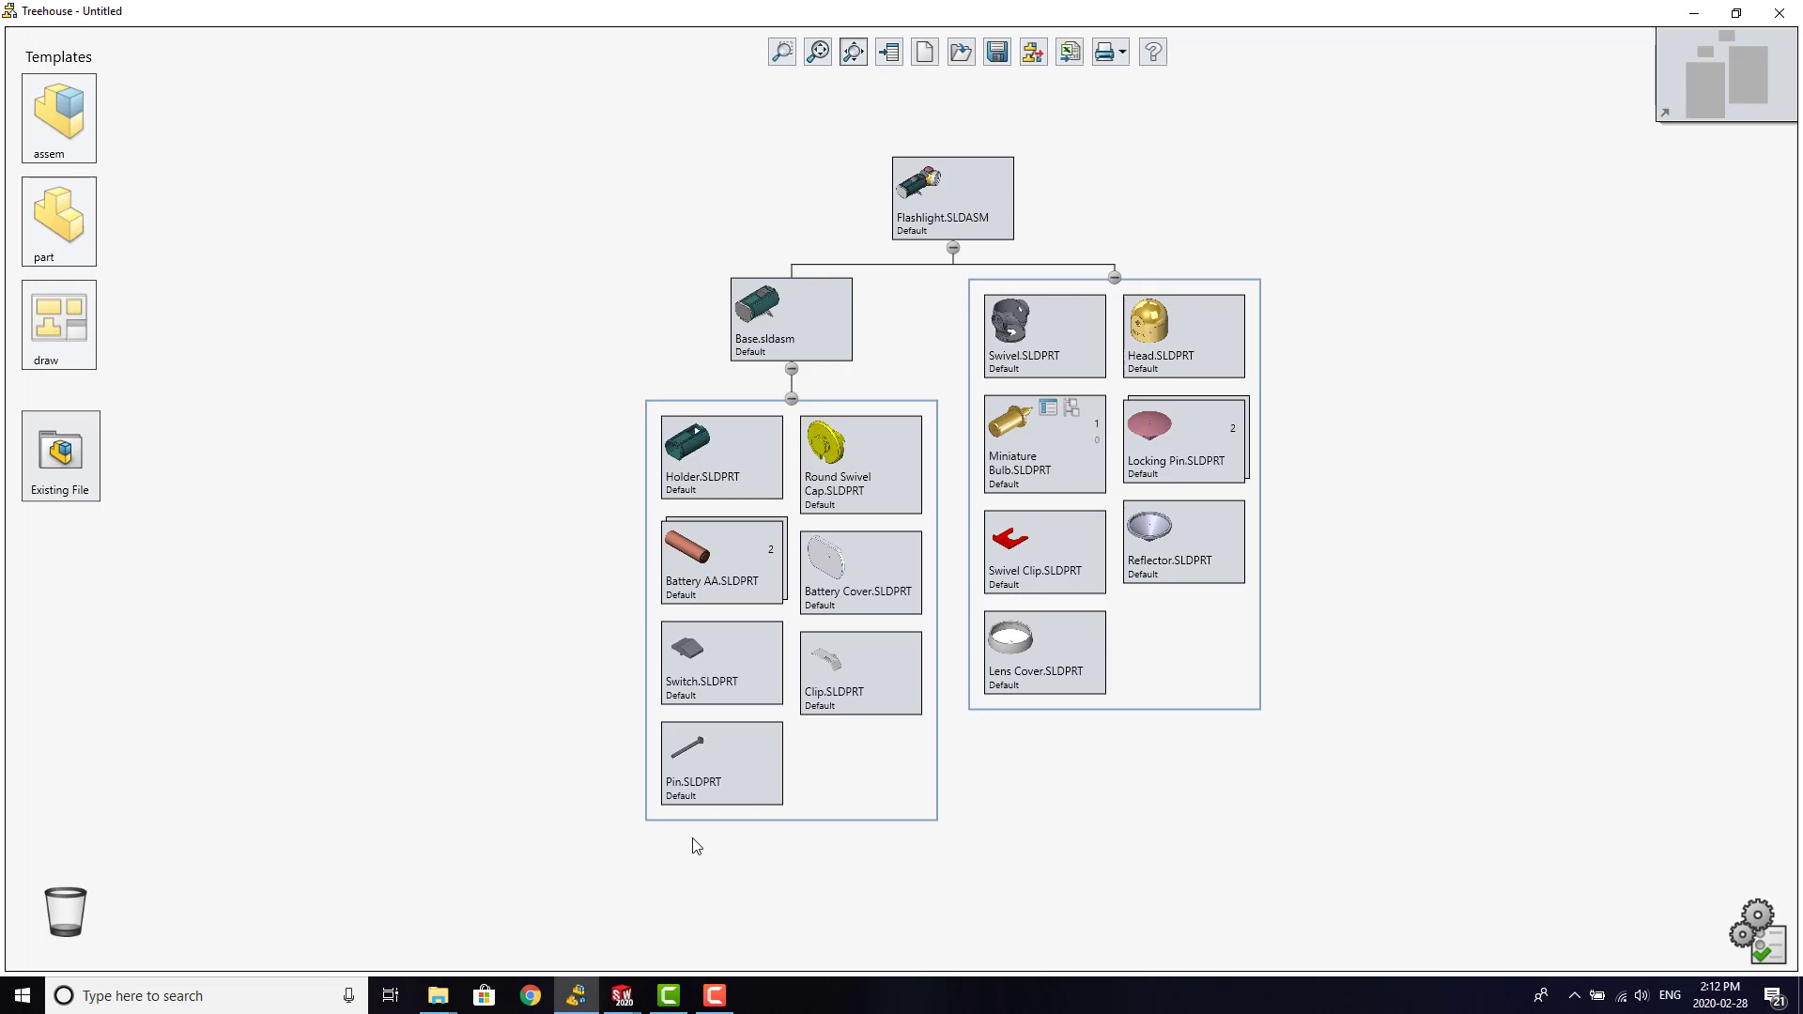